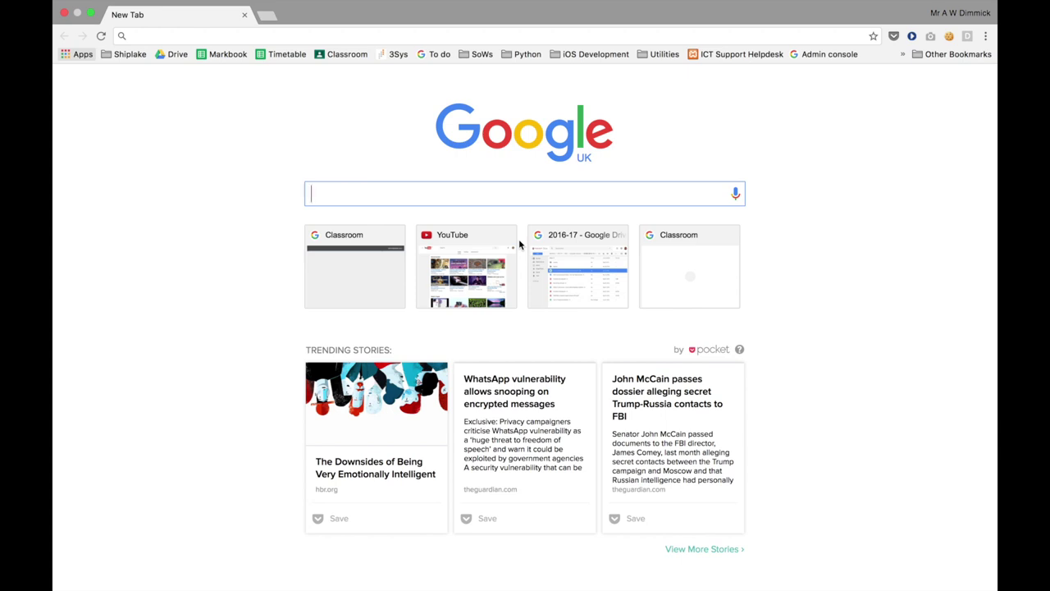
Step: Load the draw.io website in Chrome by entering draw.io in the address bar
left_click(246, 34)
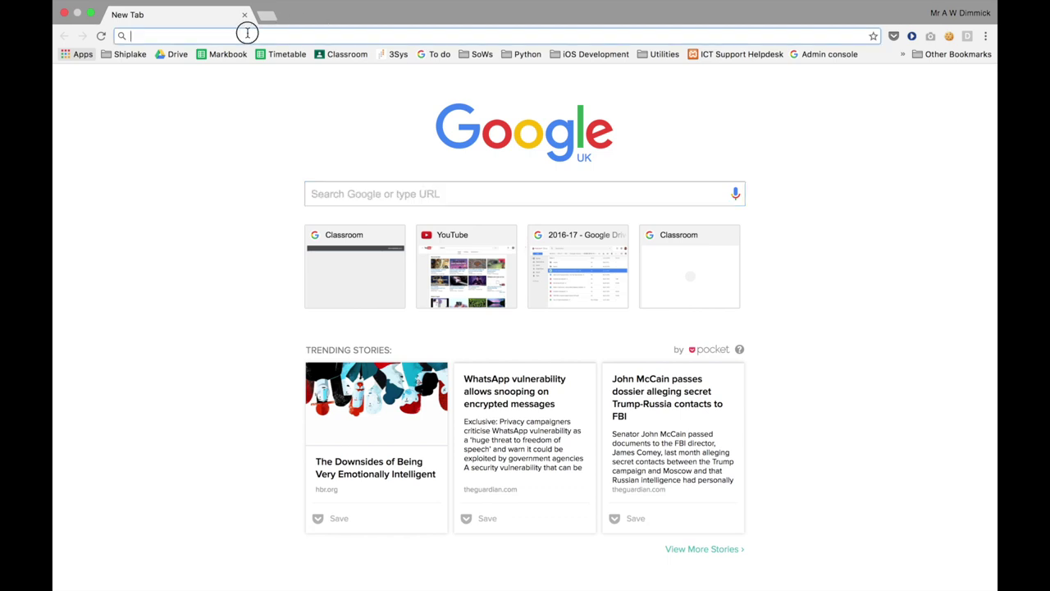
type("draw.io")
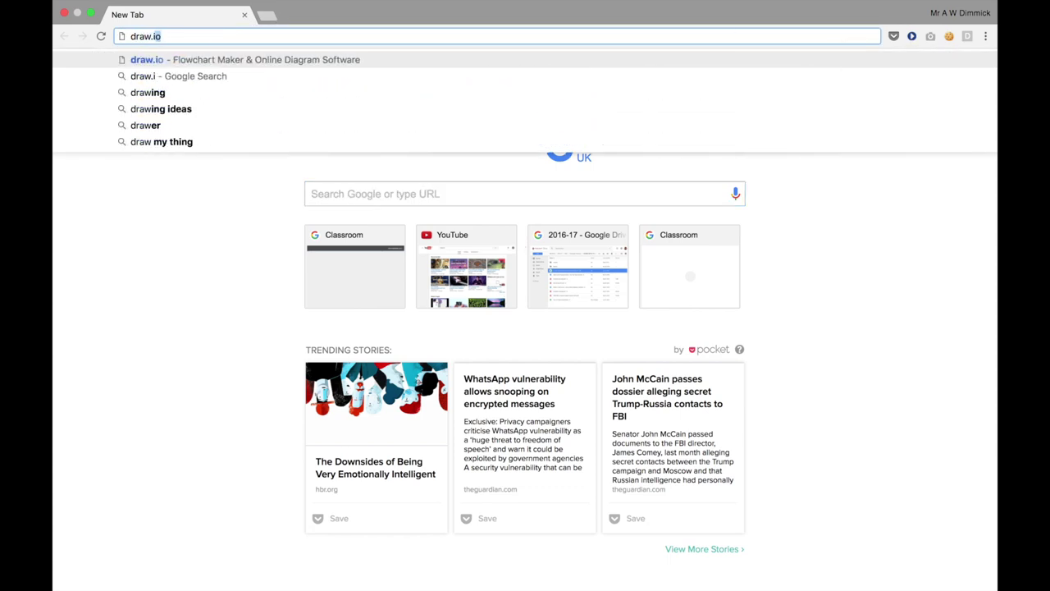
key("Return")
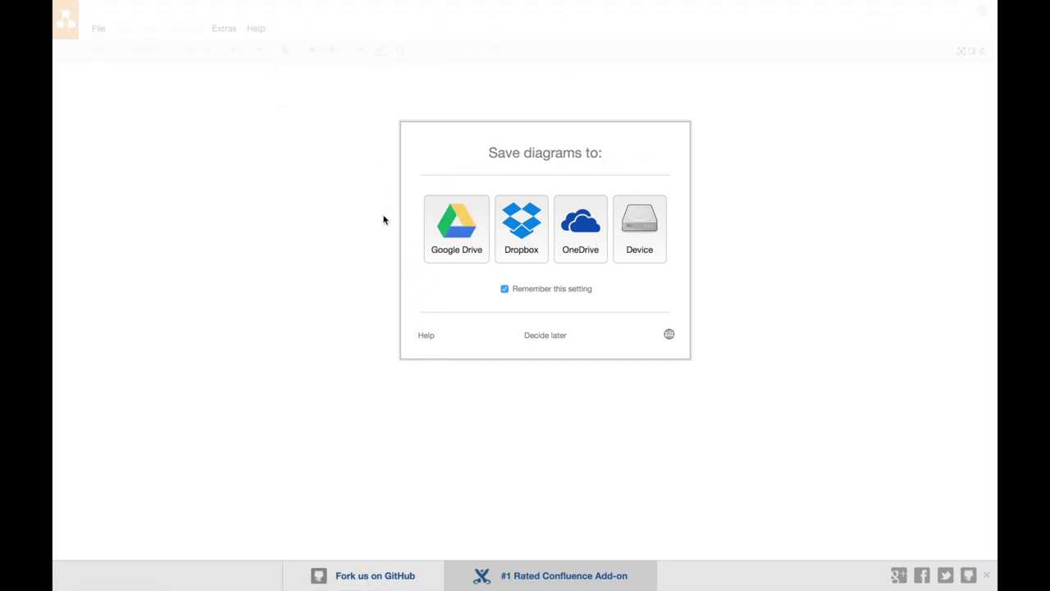
Step: Pick Google Drive as the save location, authorize access, and choose to start a new diagram
left_click(462, 231)
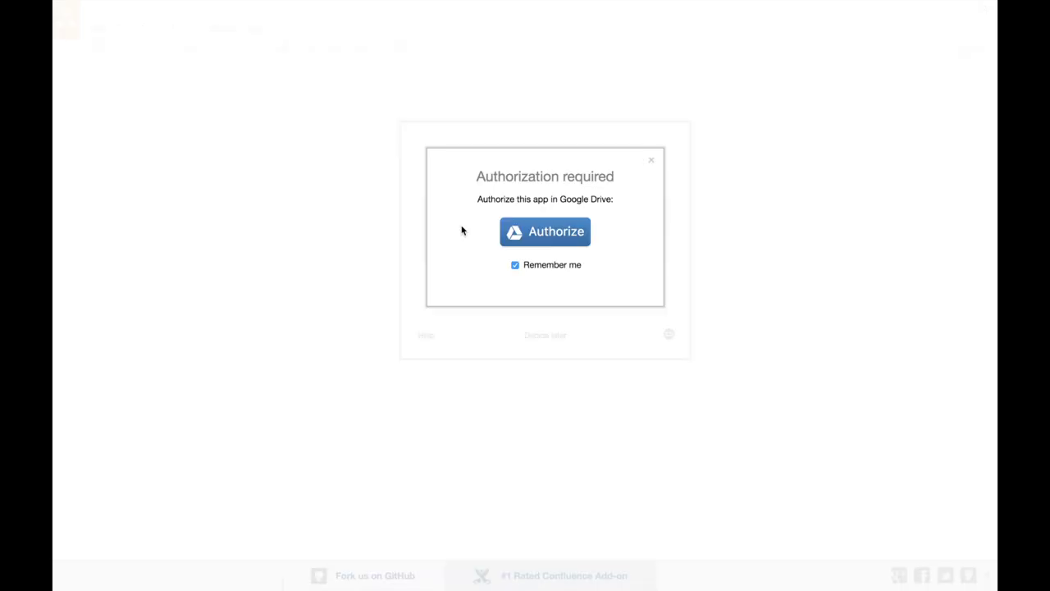
left_click(543, 233)
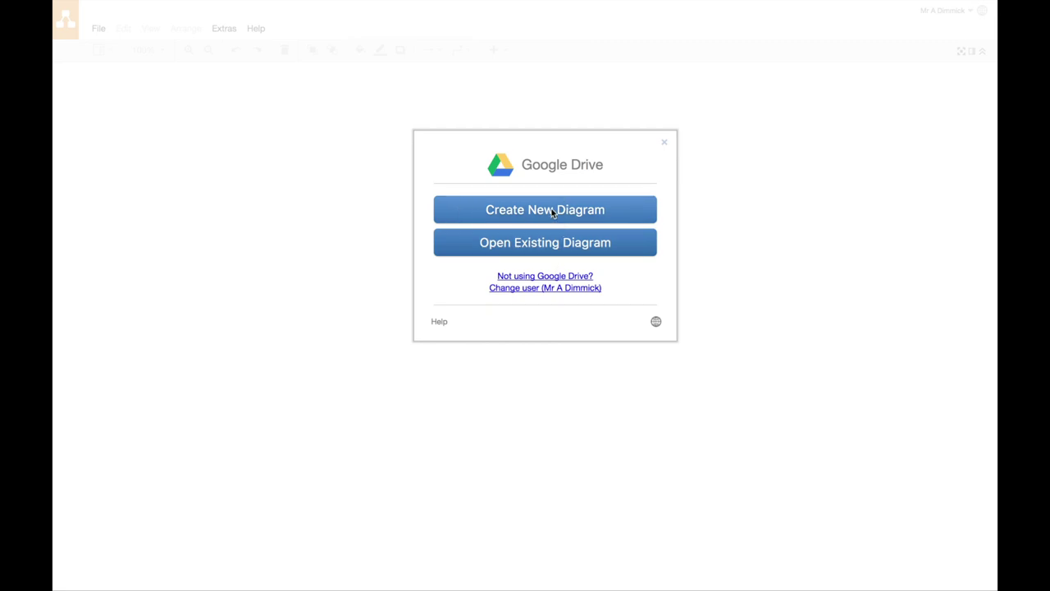
left_click(552, 213)
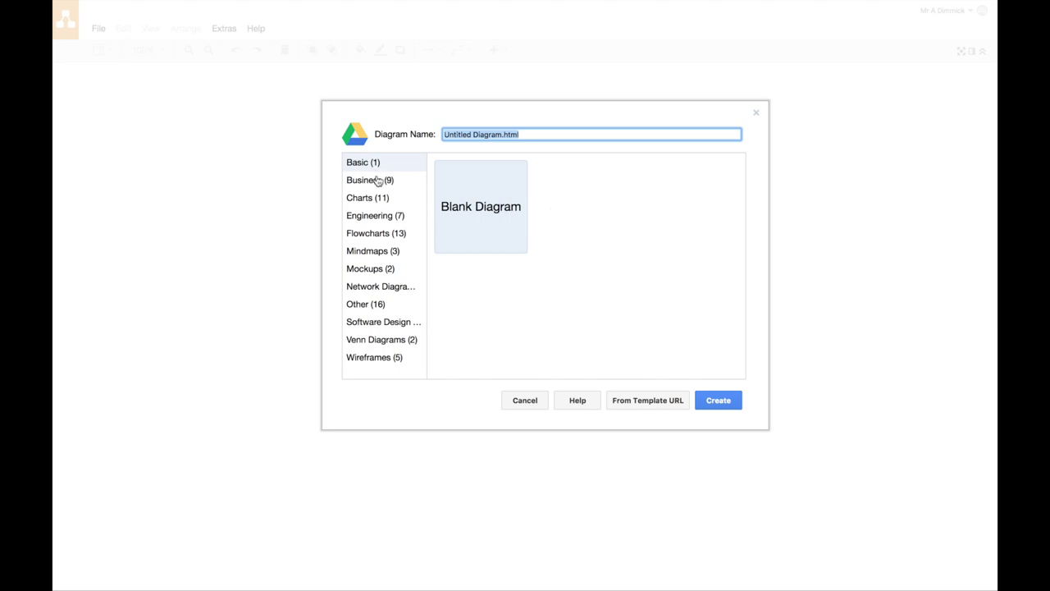
Step: Create a Blank Diagram named MyWebsiteHomePage
left_click(369, 359)
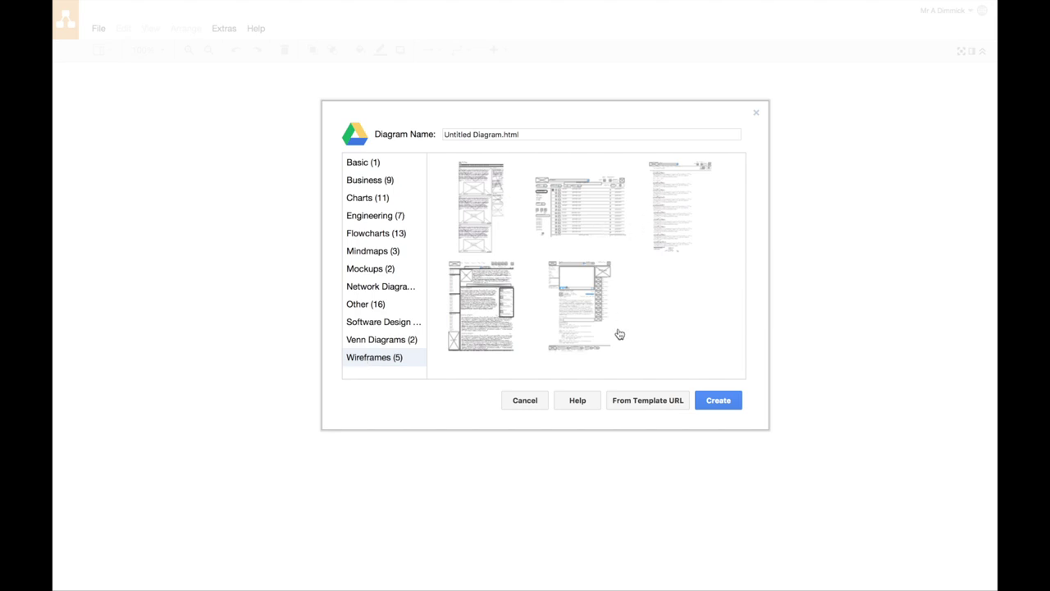
left_click(366, 163)
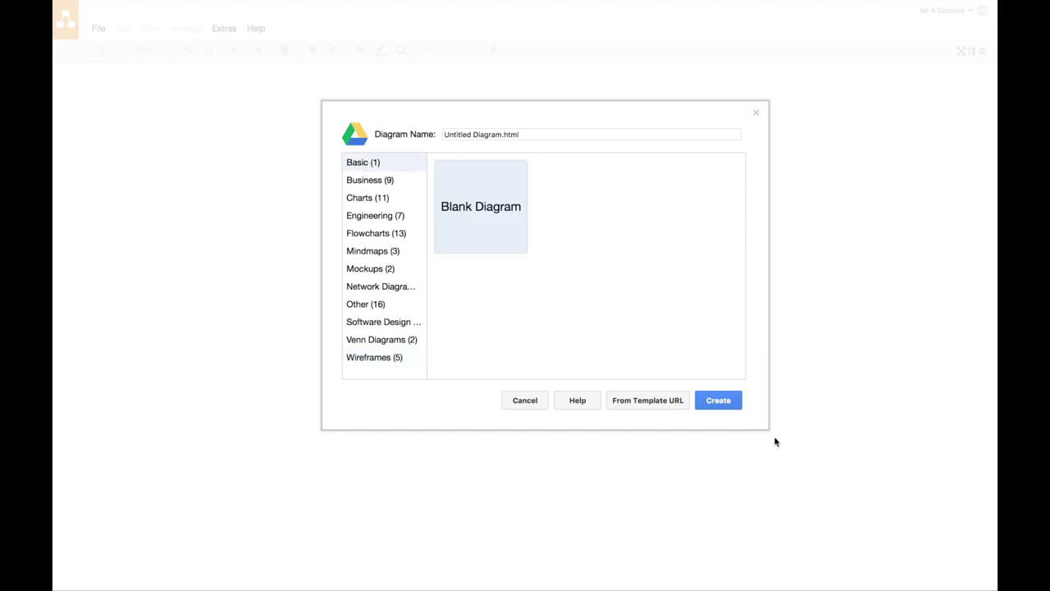
left_click_drag(501, 134, 419, 131)
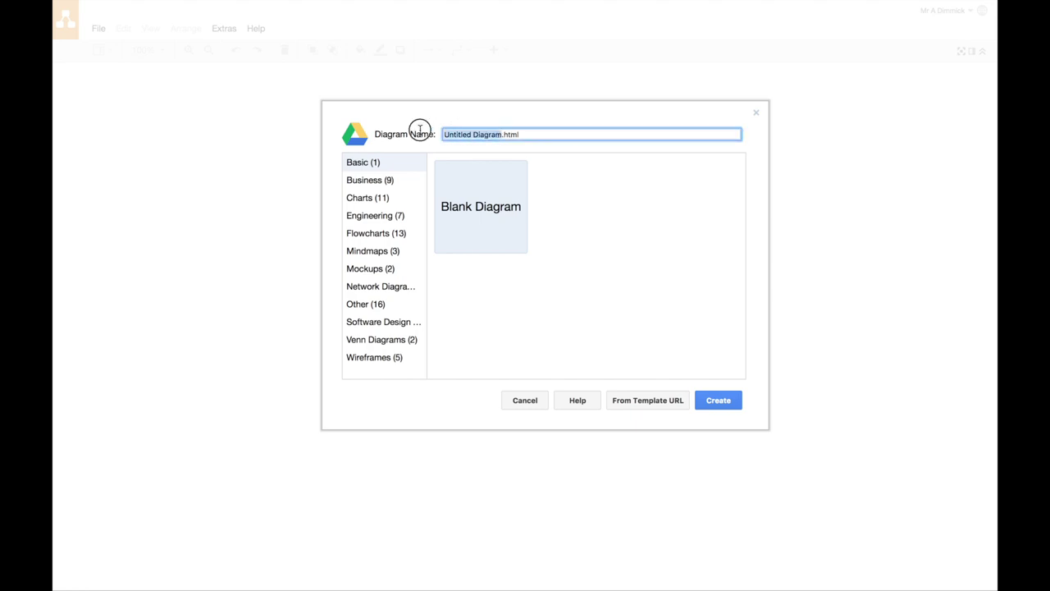
type("MyWebsiteHome")
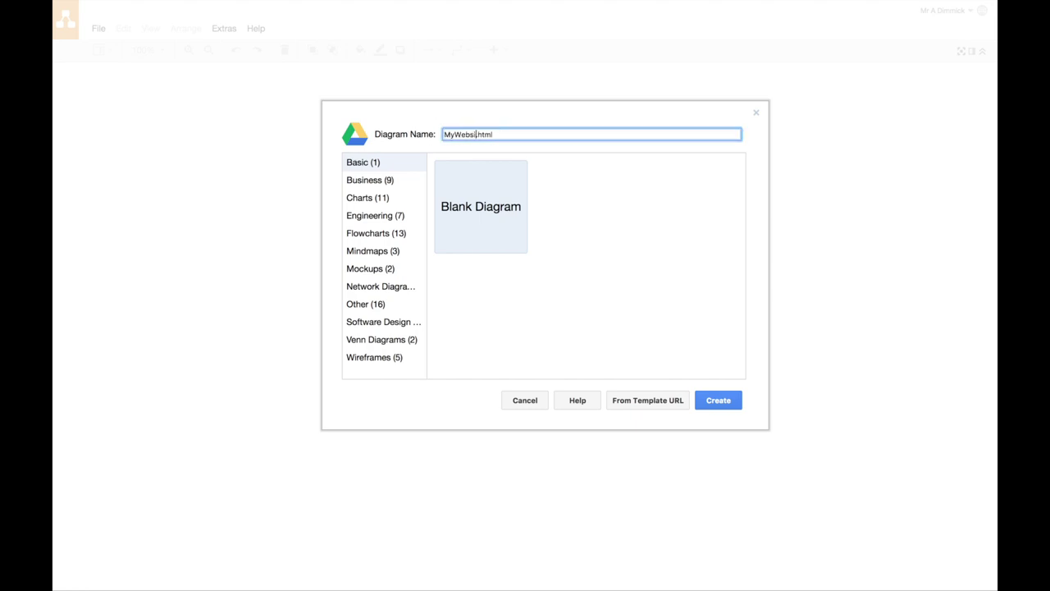
type("Page")
left_click(718, 401)
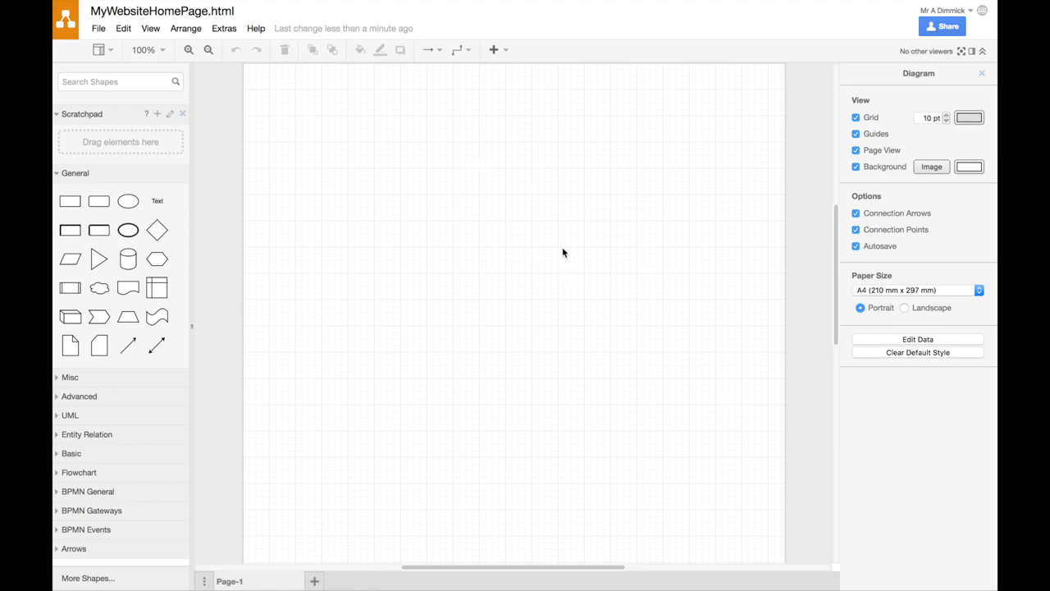
Step: Zoom the page out to 85%
left_click(209, 50)
scroll(499, 310, "up", 1)
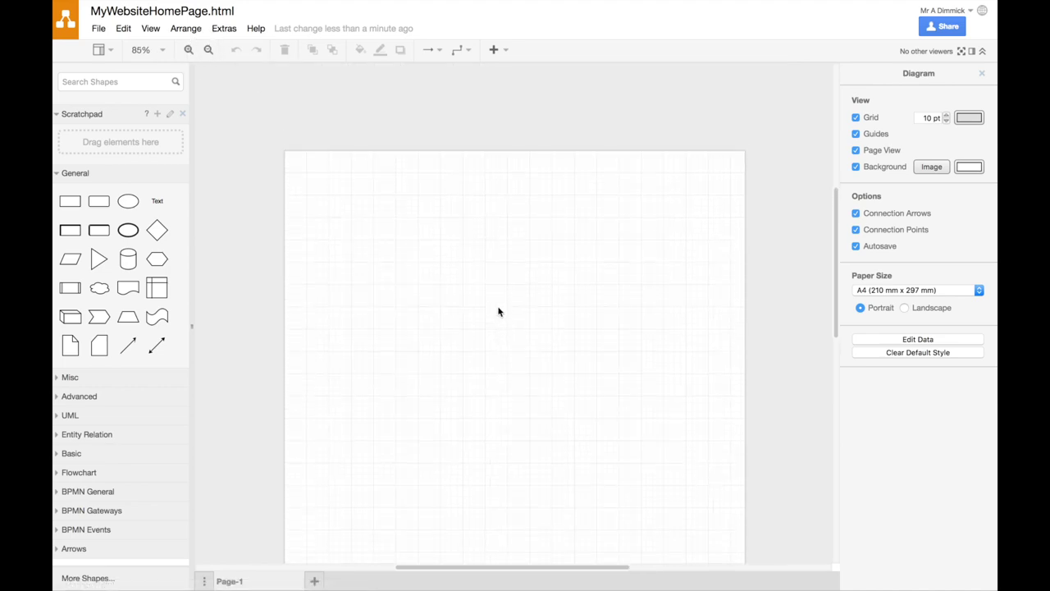
scroll(498, 310, "down", 8)
scroll(499, 310, "up", 2)
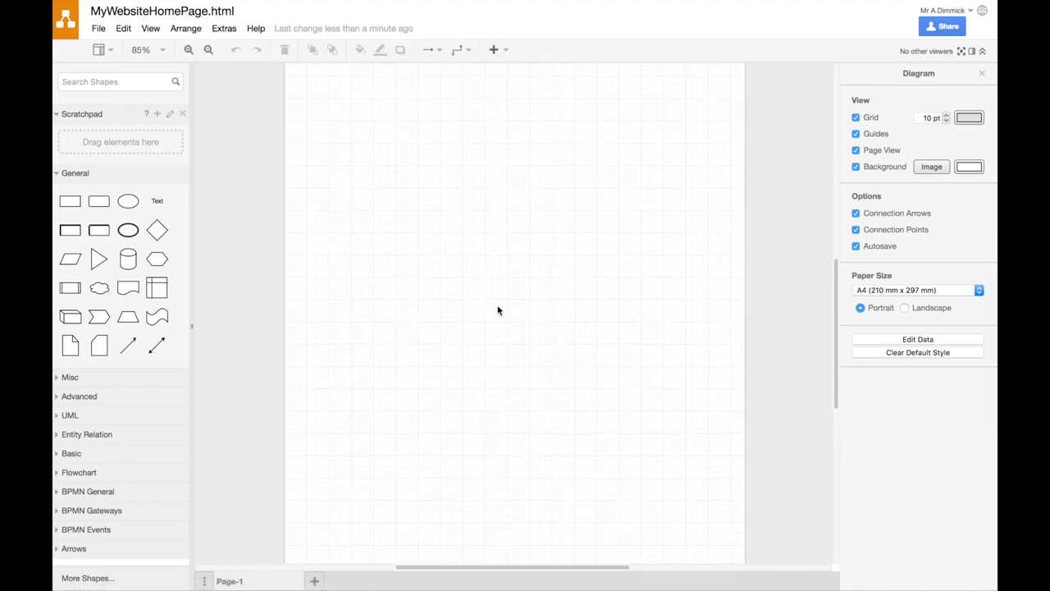
Step: Keep the page as A4 in portrait orientation after briefly trying landscape
left_click(935, 310)
left_click(876, 308)
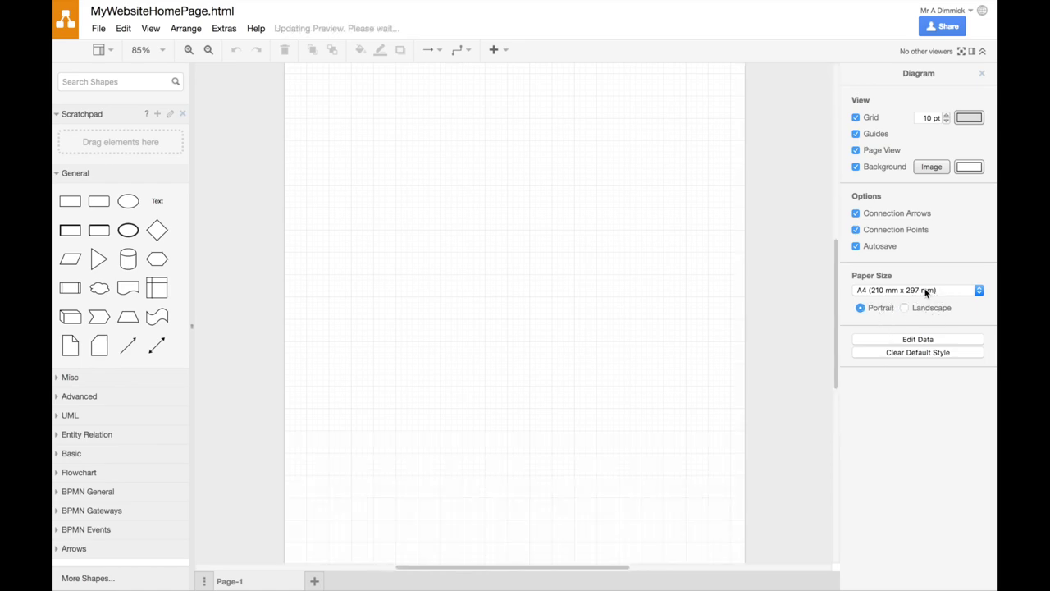
left_click(926, 291)
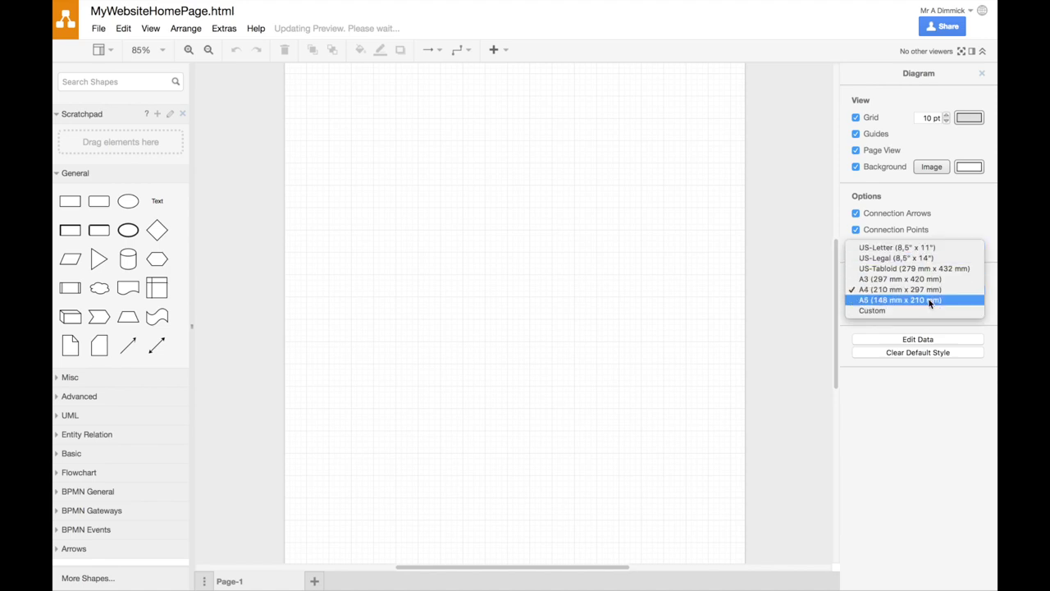
left_click(788, 296)
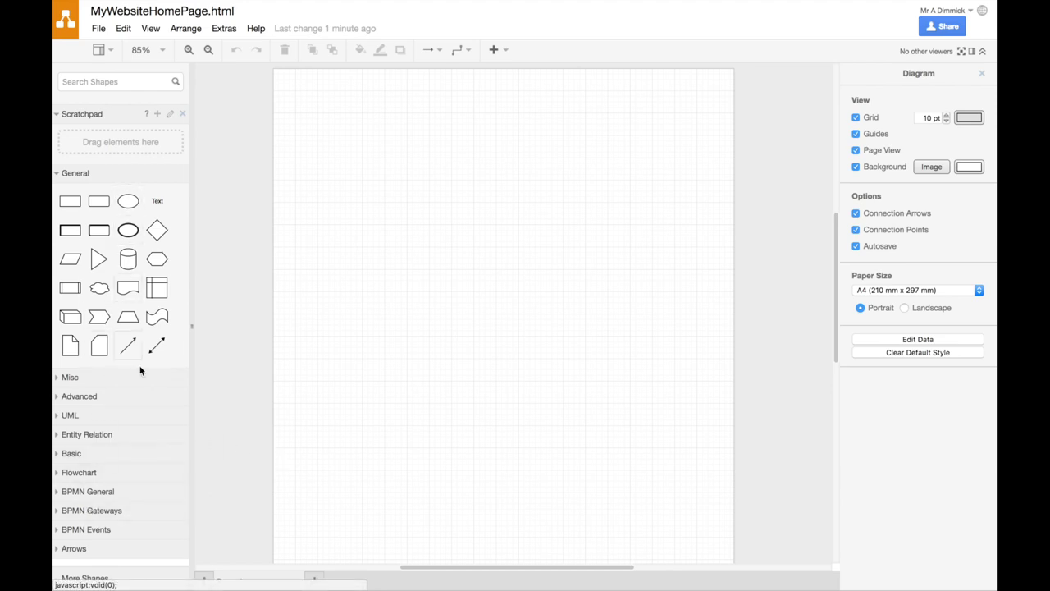
left_click(112, 580)
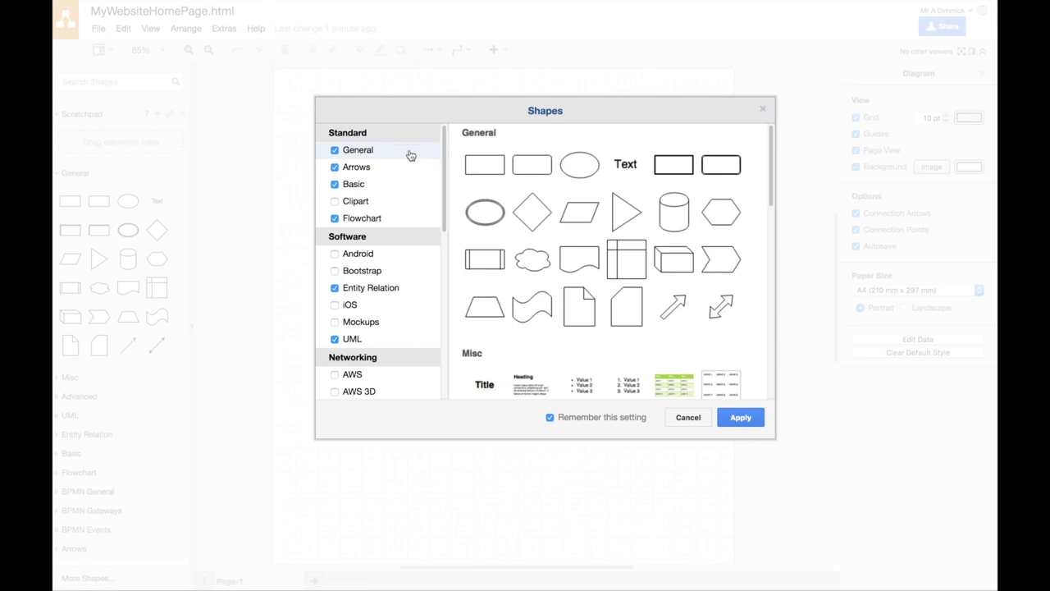
Step: Untick the UML, Entity Relation, Flowchart and BPMN libraries, keep Mockups, and apply
scroll(402, 303, "down", 3)
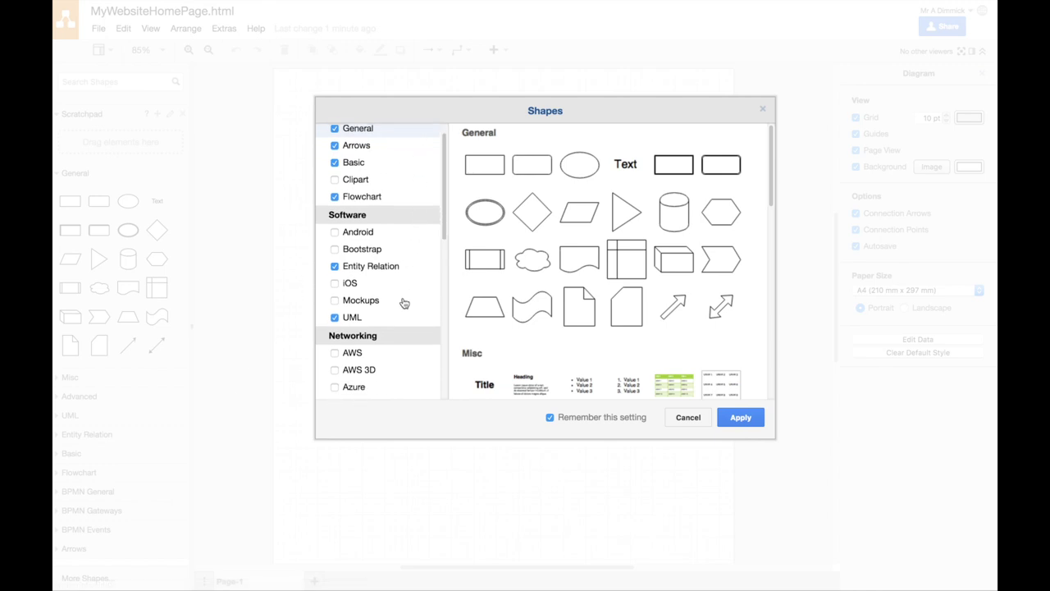
scroll(401, 303, "up", 3)
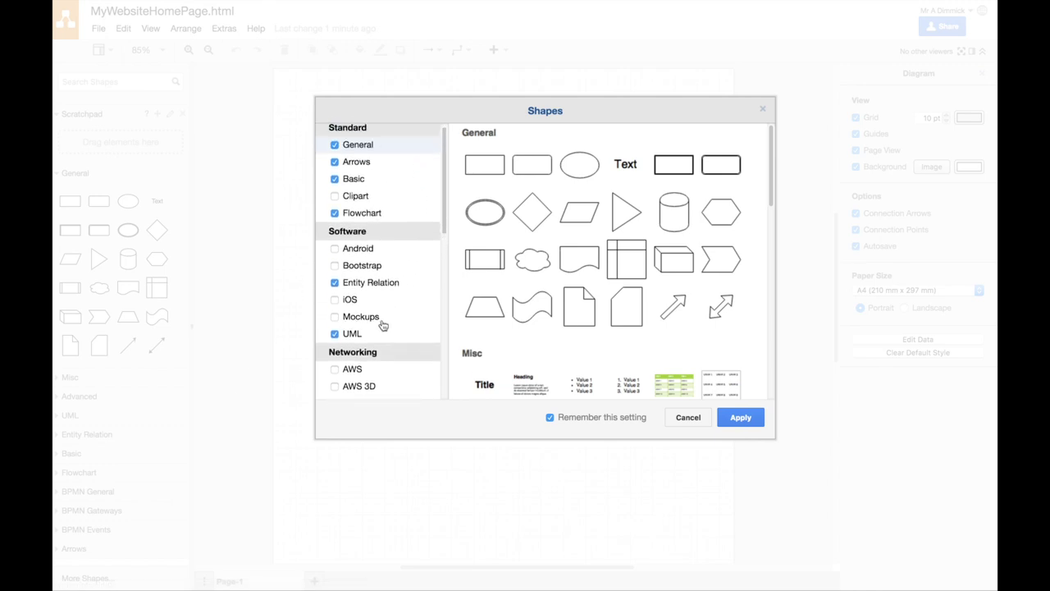
mouse_move(383, 326)
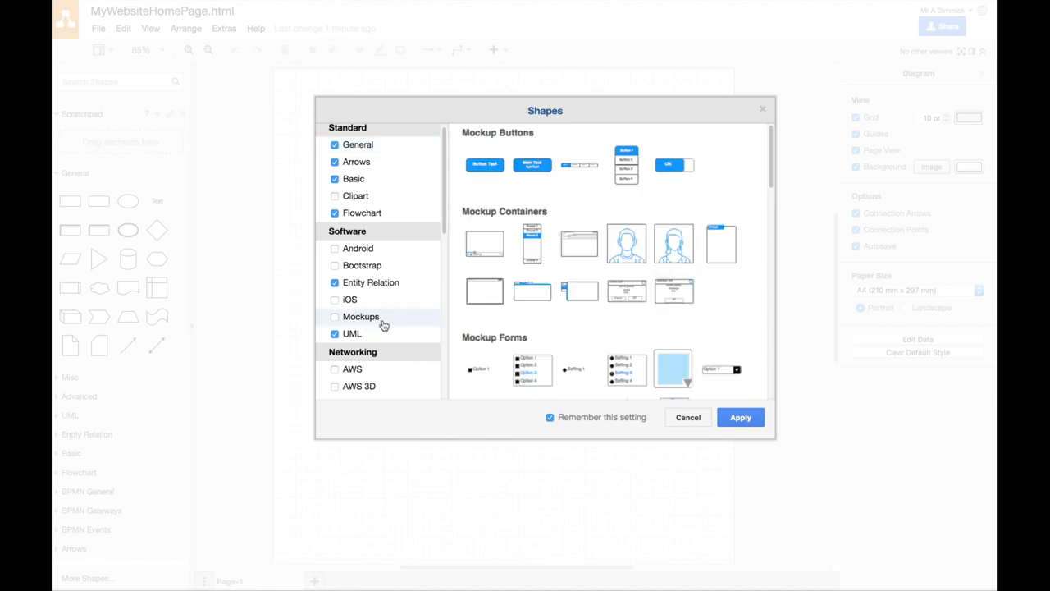
left_click(335, 333)
left_click(335, 282)
left_click(334, 212)
scroll(396, 295, "down", 5)
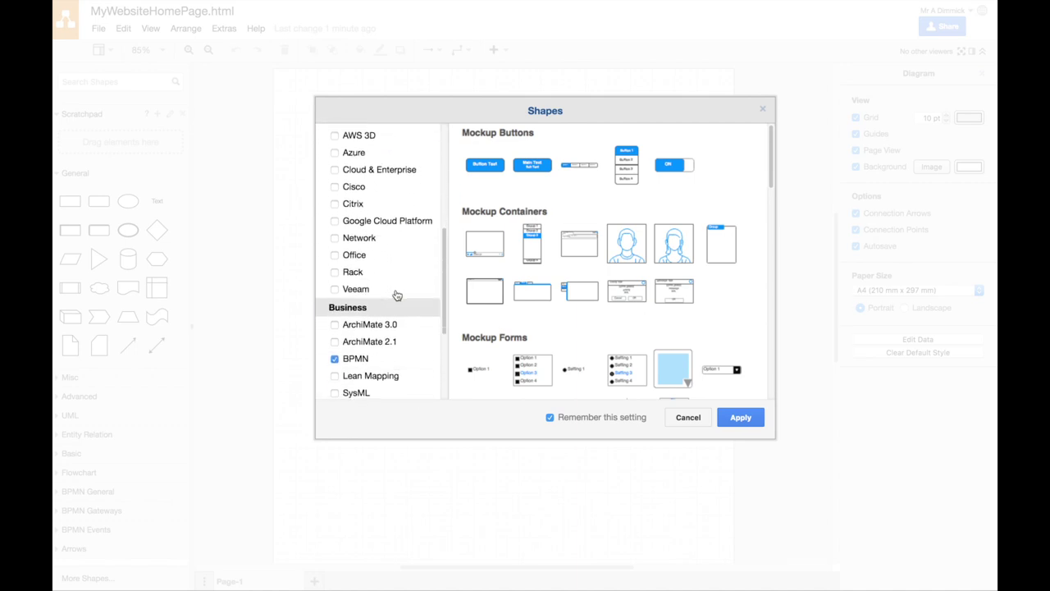
scroll(396, 295, "down", 2)
left_click(334, 287)
scroll(373, 305, "down", 2)
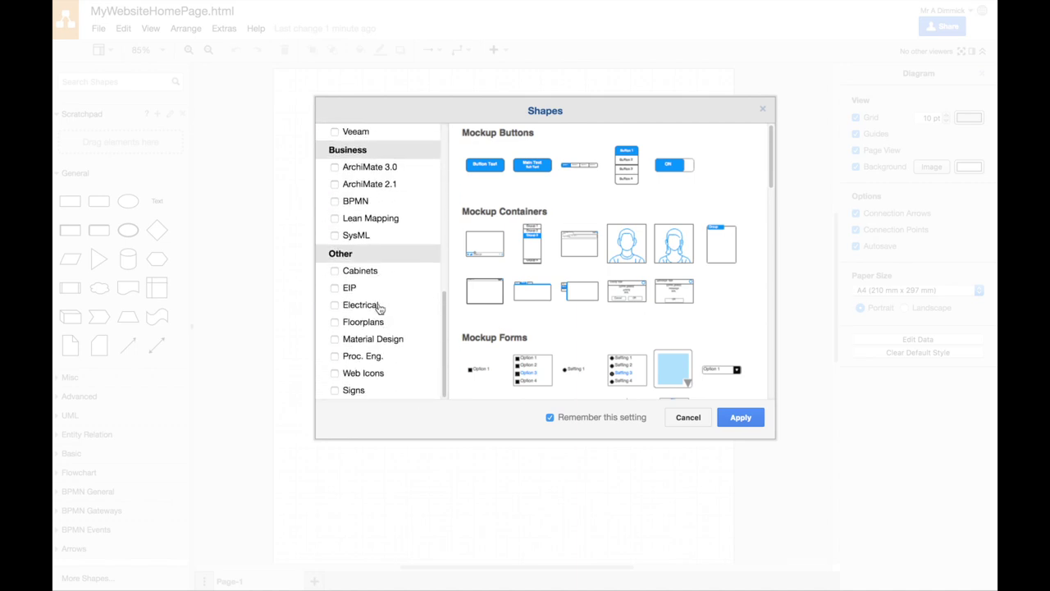
scroll(379, 307, "up", 5)
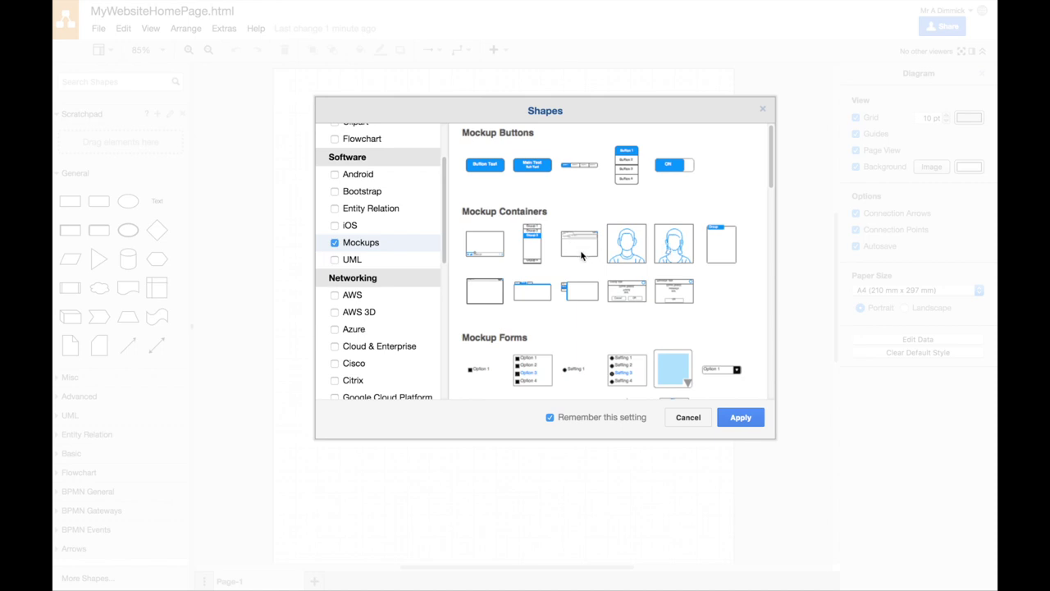
scroll(611, 290, "down", 5)
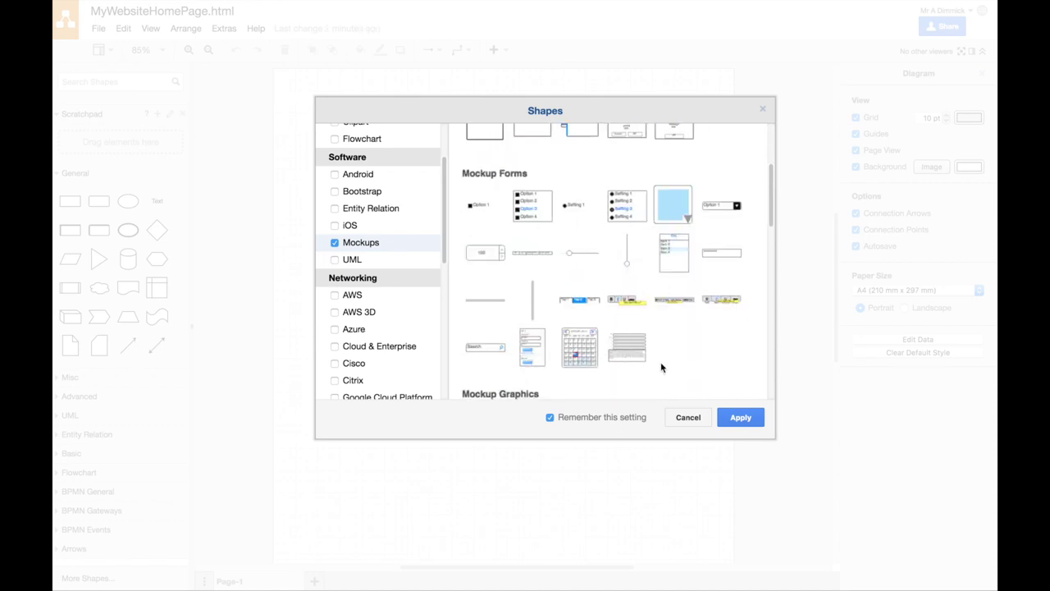
left_click(738, 419)
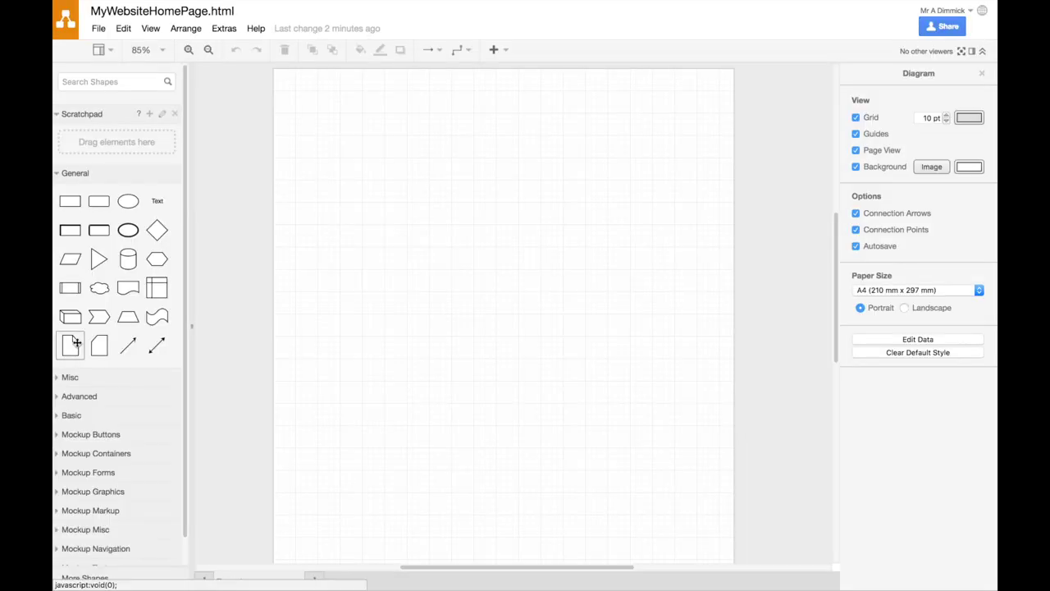
Step: Drag a Browser Window shape from Mockup Containers onto the page
scroll(101, 410, "down", 1)
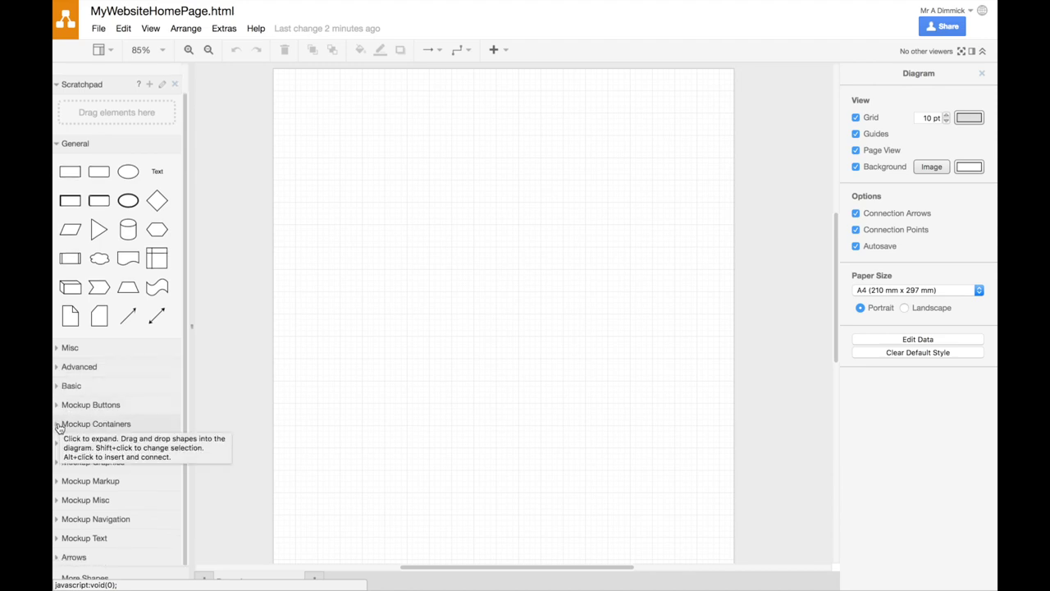
left_click(60, 423)
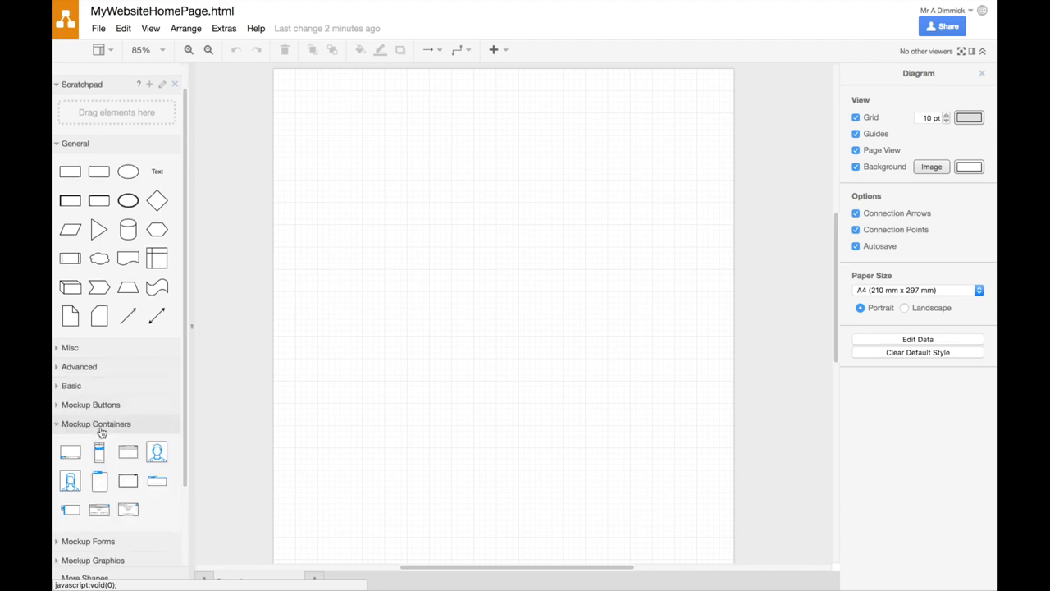
scroll(101, 429, "down", 1)
scroll(100, 430, "down", 2)
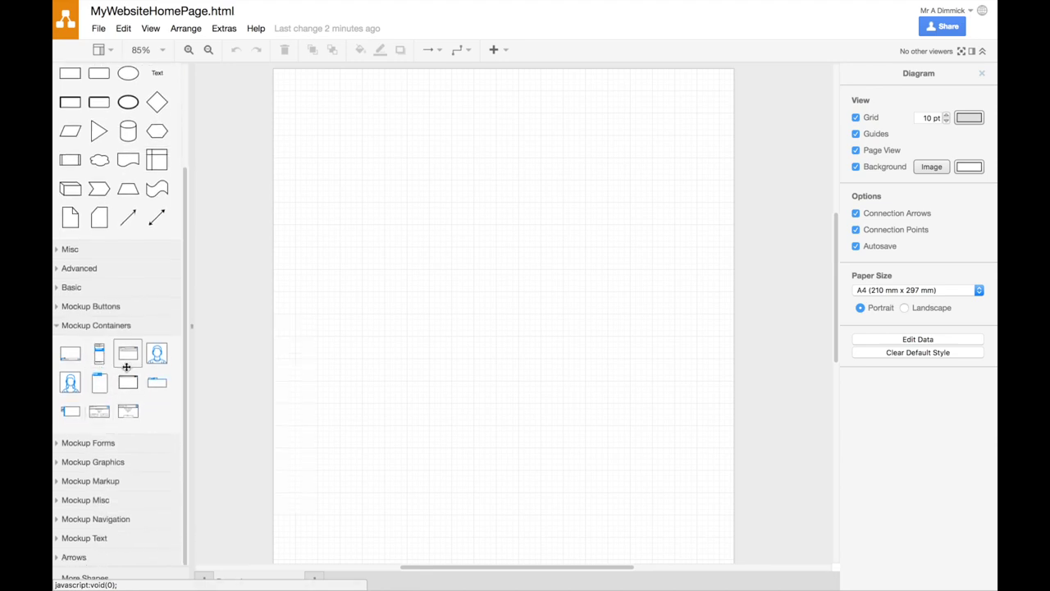
mouse_move(129, 357)
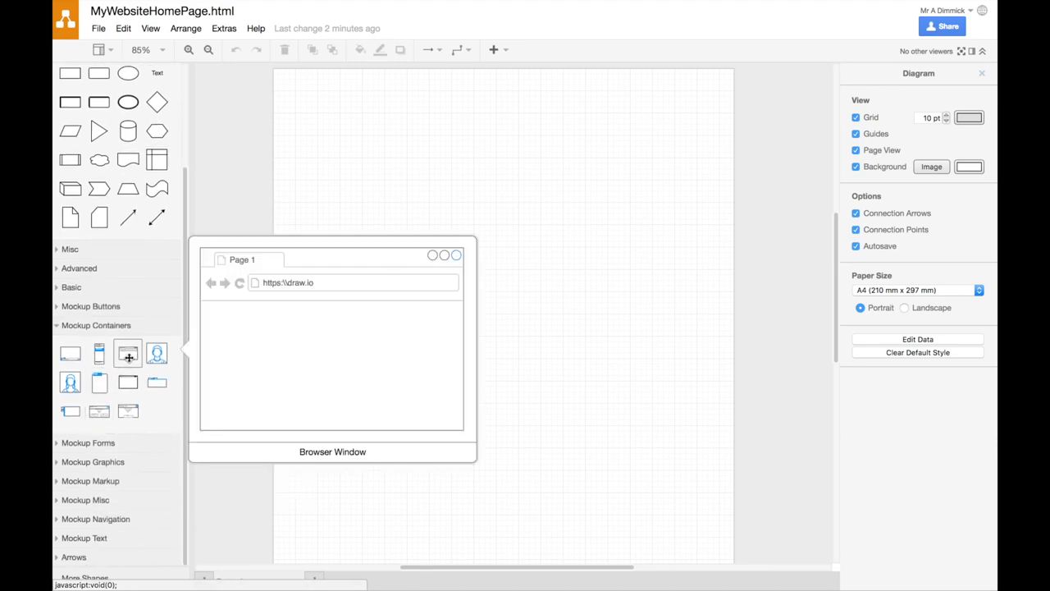
left_click_drag(129, 354, 294, 110)
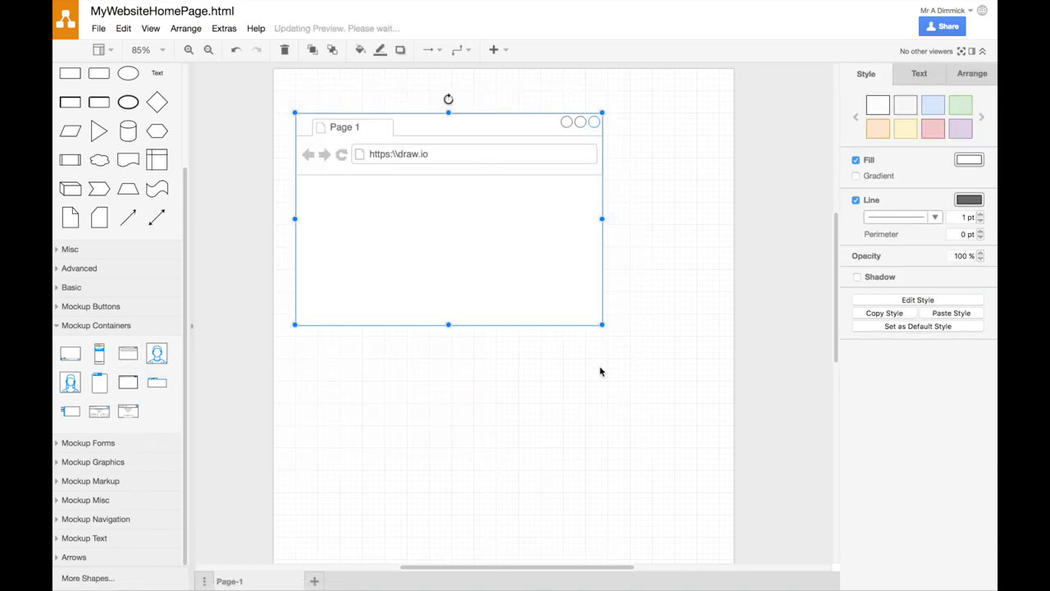
Step: Resize the browser mockup to about 750 x 1030 and shift it down slightly
scroll(599, 368, "down", 3)
scroll(590, 175, "down", 3)
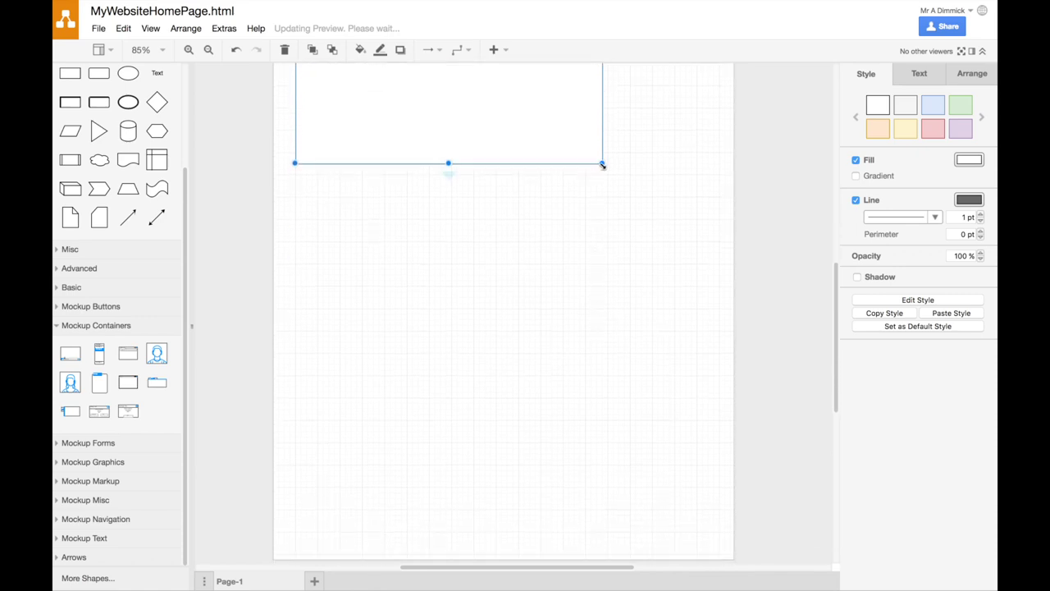
scroll(615, 251, "up", 4)
left_click_drag(601, 279, 597, 445)
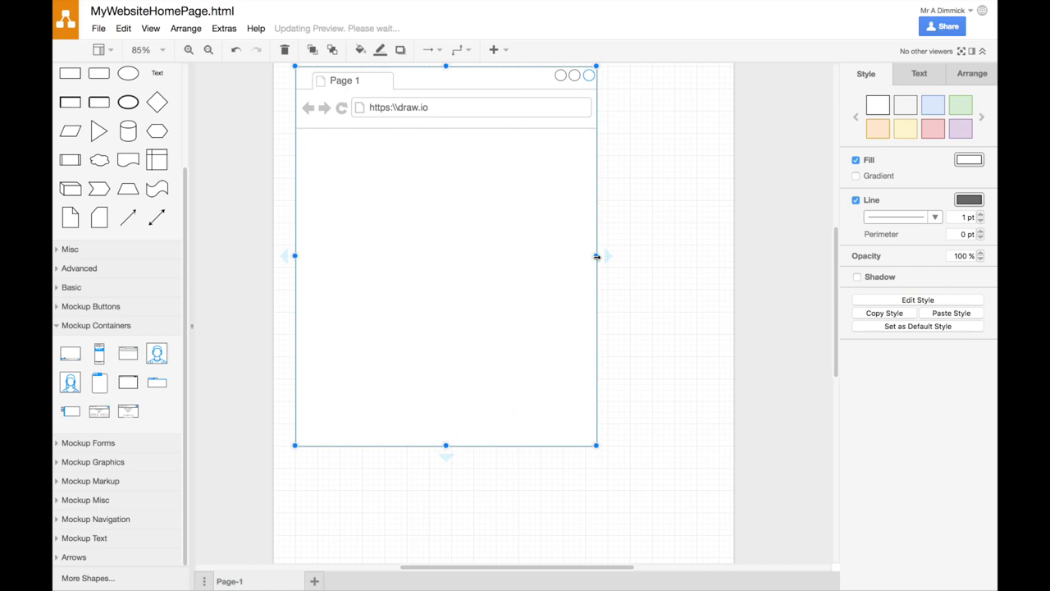
left_click_drag(596, 256, 713, 256)
scroll(583, 271, "down", 5)
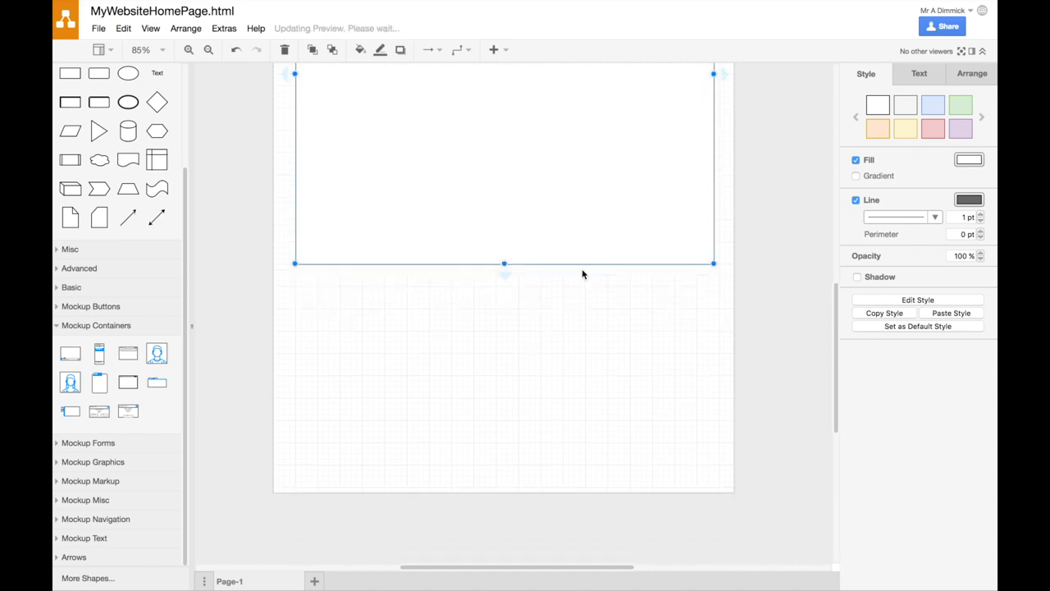
left_click_drag(504, 264, 505, 462)
scroll(518, 307, "up", 8)
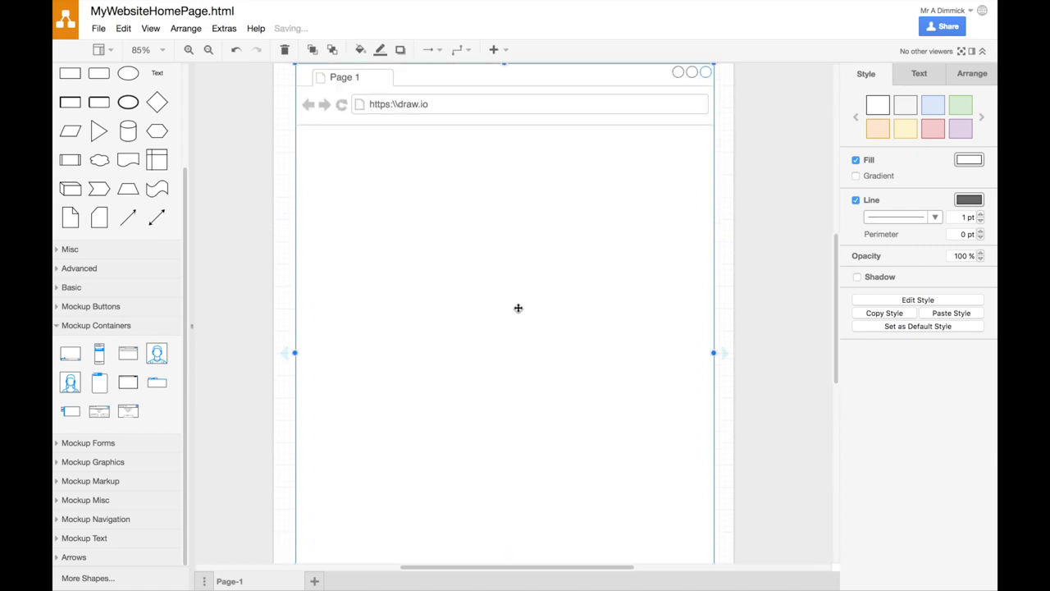
scroll(467, 397, "down", 2)
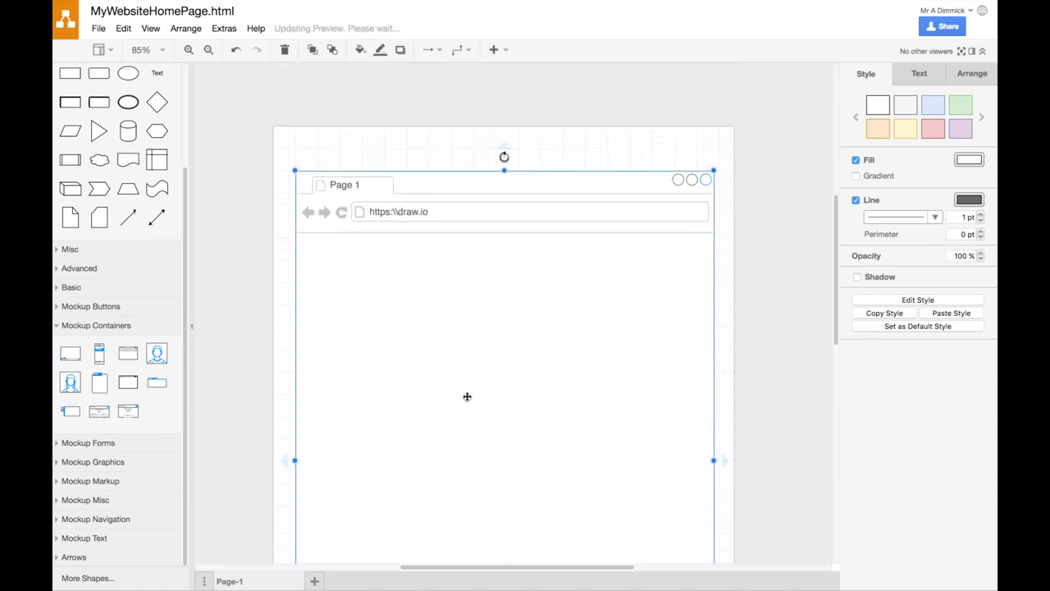
left_click_drag(502, 169, 502, 193)
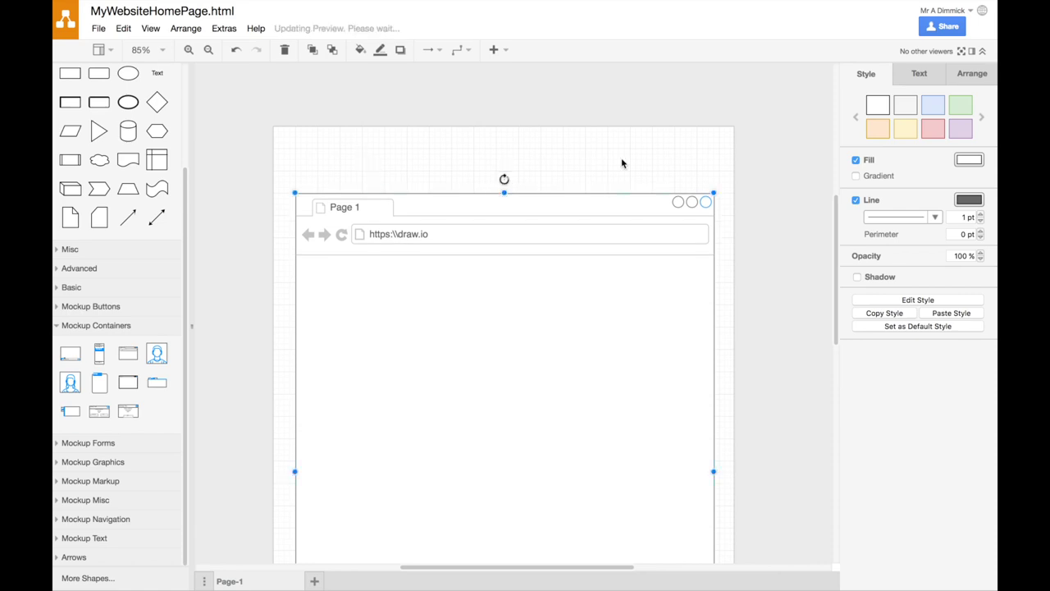
left_click(290, 147)
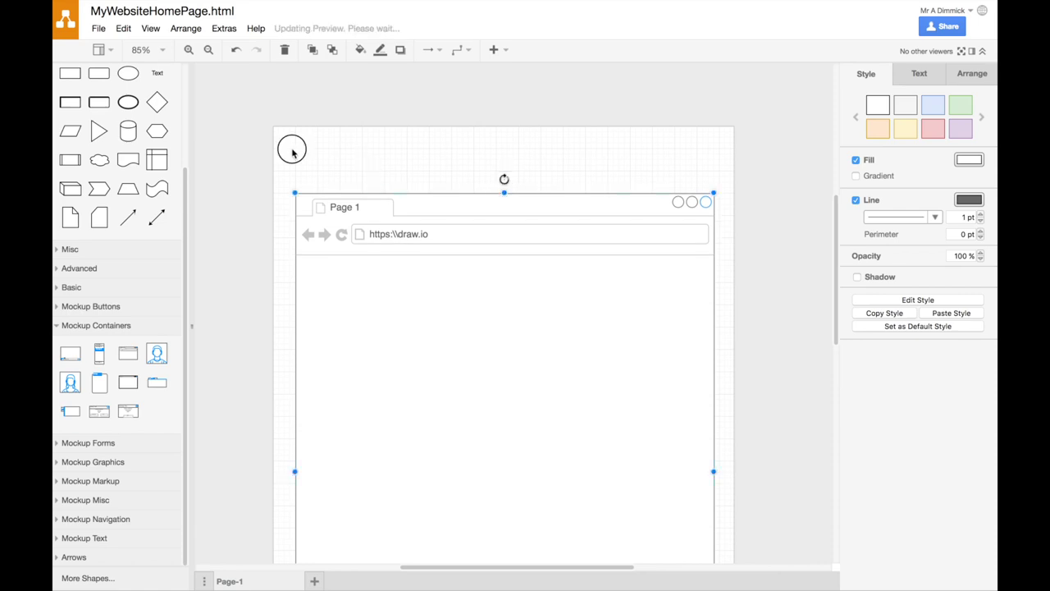
Step: Insert a Text element and position it above the browser mockup
left_click(157, 73)
scroll(174, 132, "up", 3)
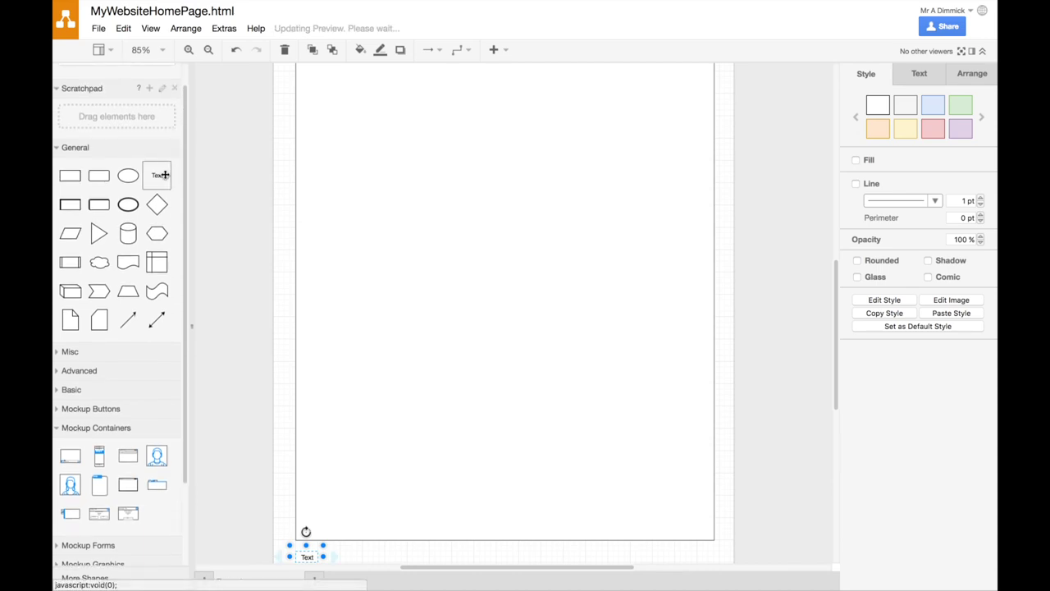
left_click(57, 394)
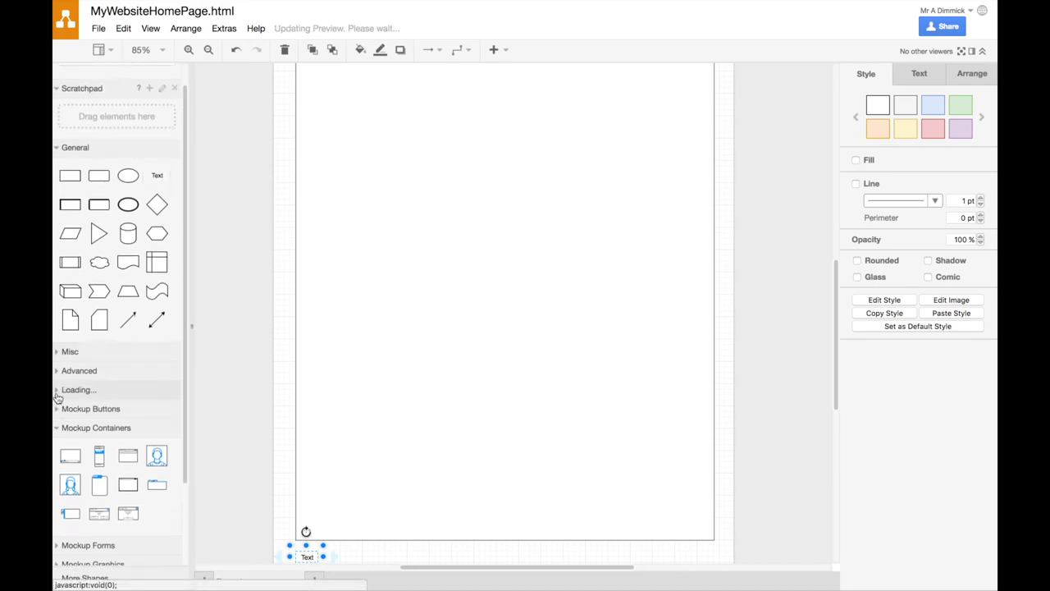
scroll(157, 387, "down", 2)
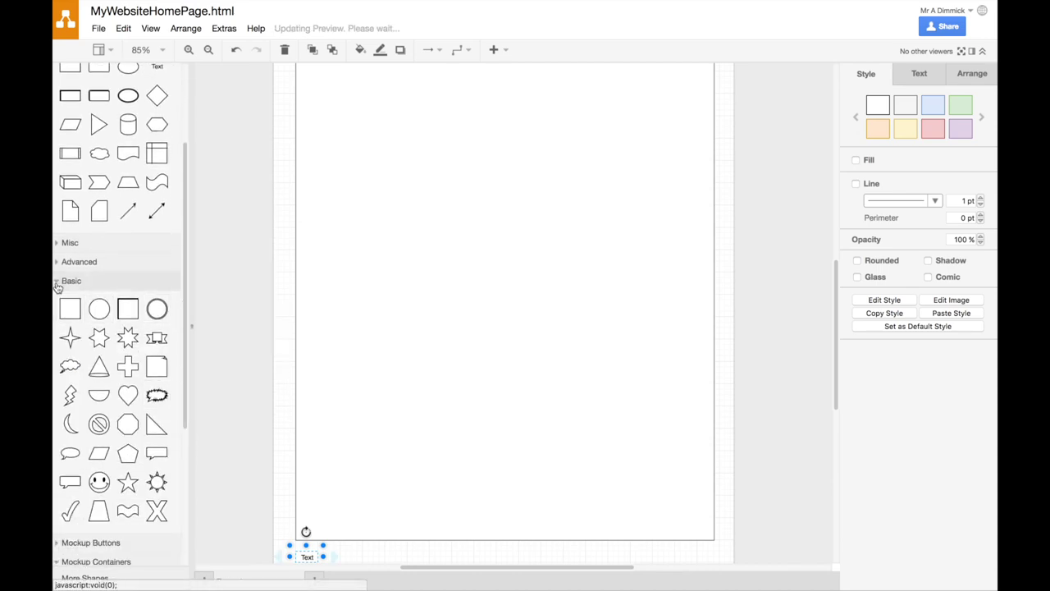
left_click(56, 279)
scroll(92, 255, "up", 2)
scroll(102, 224, "up", 2)
left_click_drag(157, 200, 279, 139)
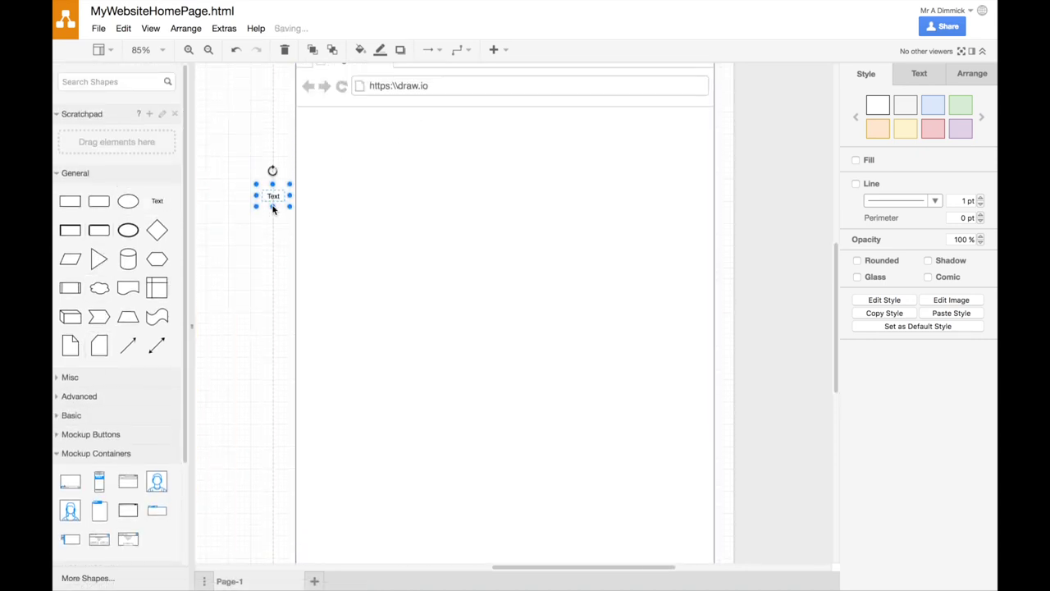
left_click_drag(279, 320, 574, 130)
Step: Label the text 'Home Page', widen it to 750 across the mockup, and set 18 pt font
double_click(431, 130)
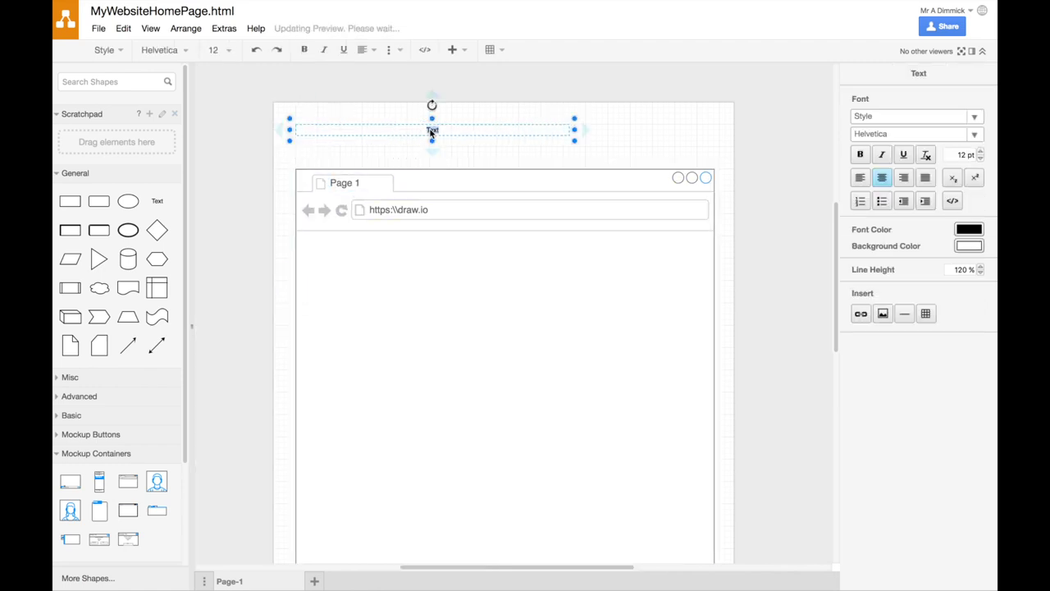
type("Home Page")
left_click_drag(574, 129, 726, 130)
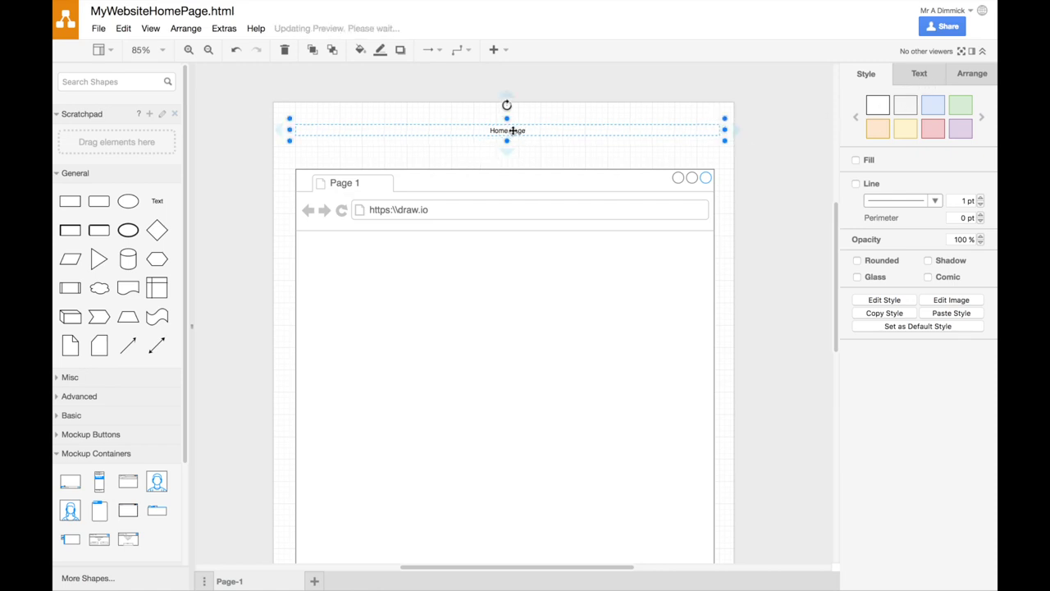
left_click(919, 73)
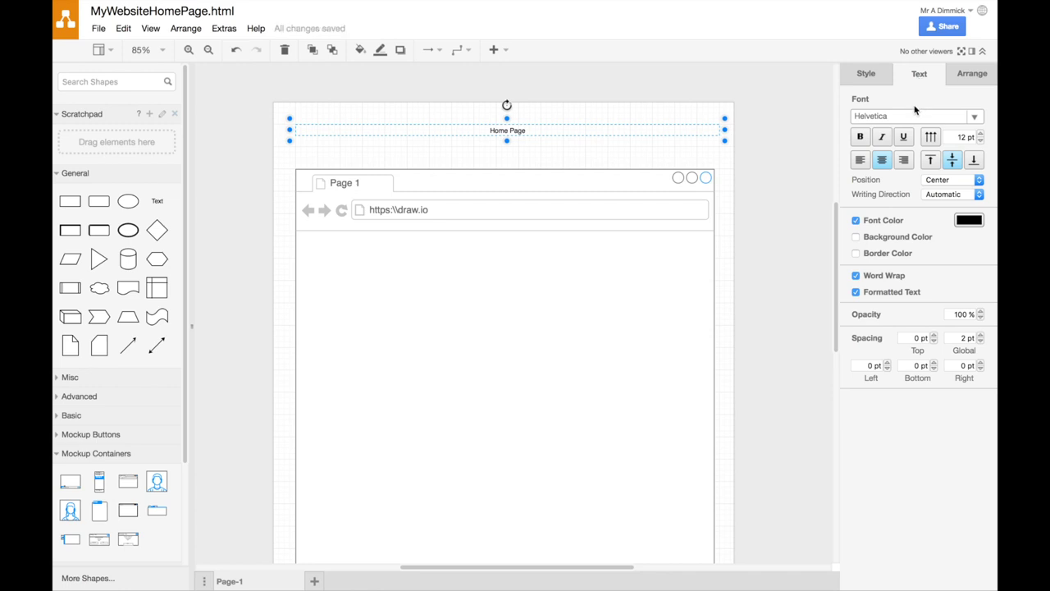
left_click(965, 135)
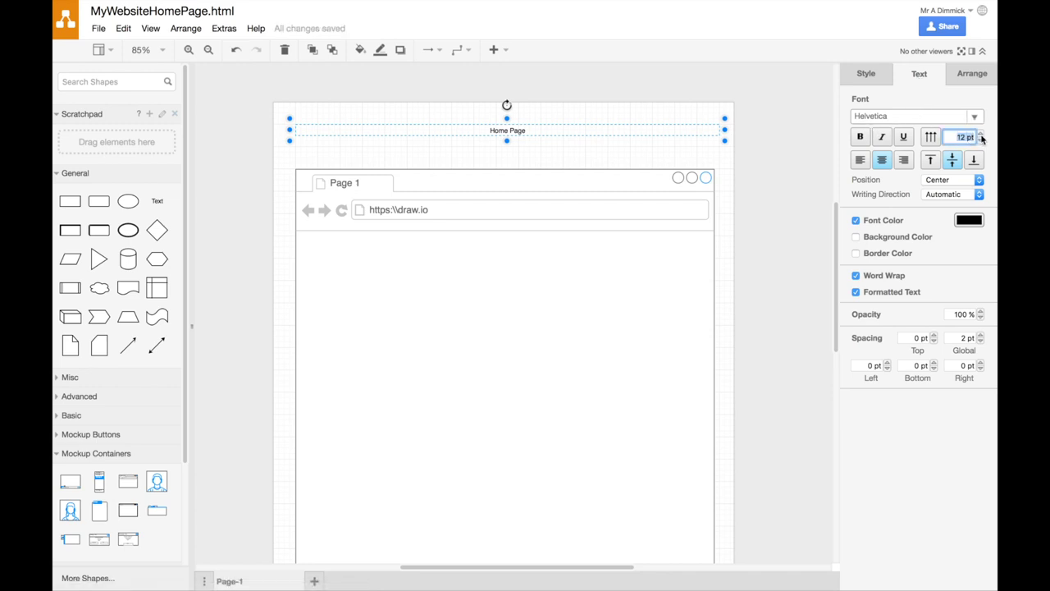
type("18")
key("Return")
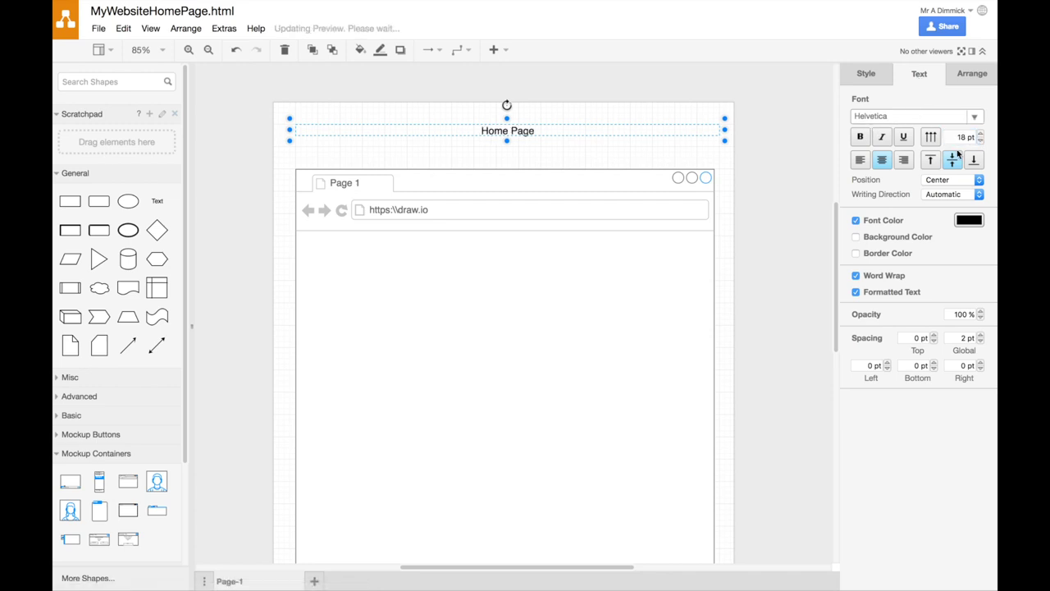
Step: Move the browser mockup up slightly
left_click(621, 150)
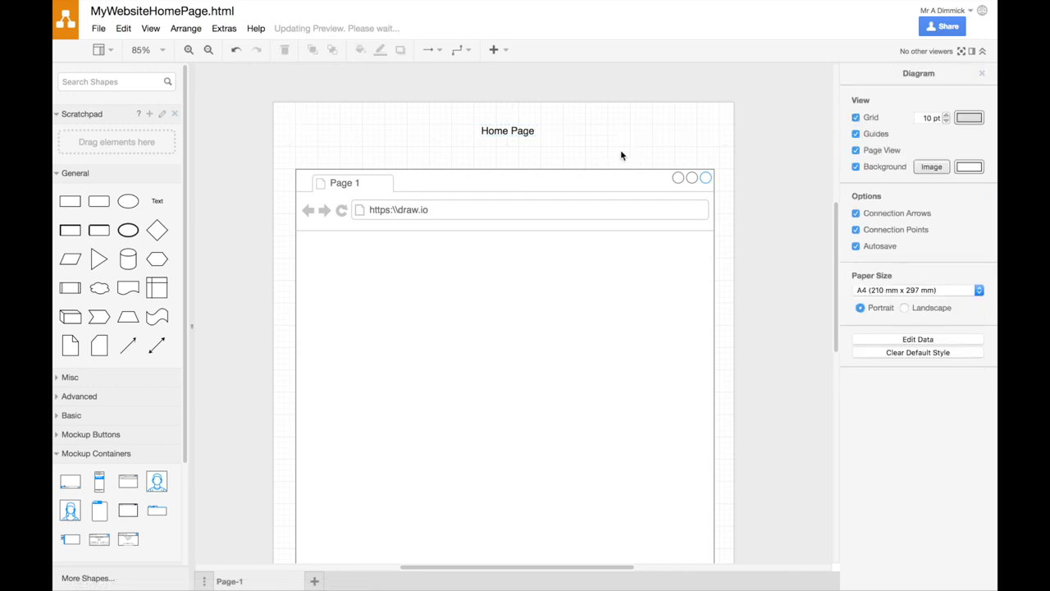
left_click(566, 184)
left_click_drag(504, 168, 505, 156)
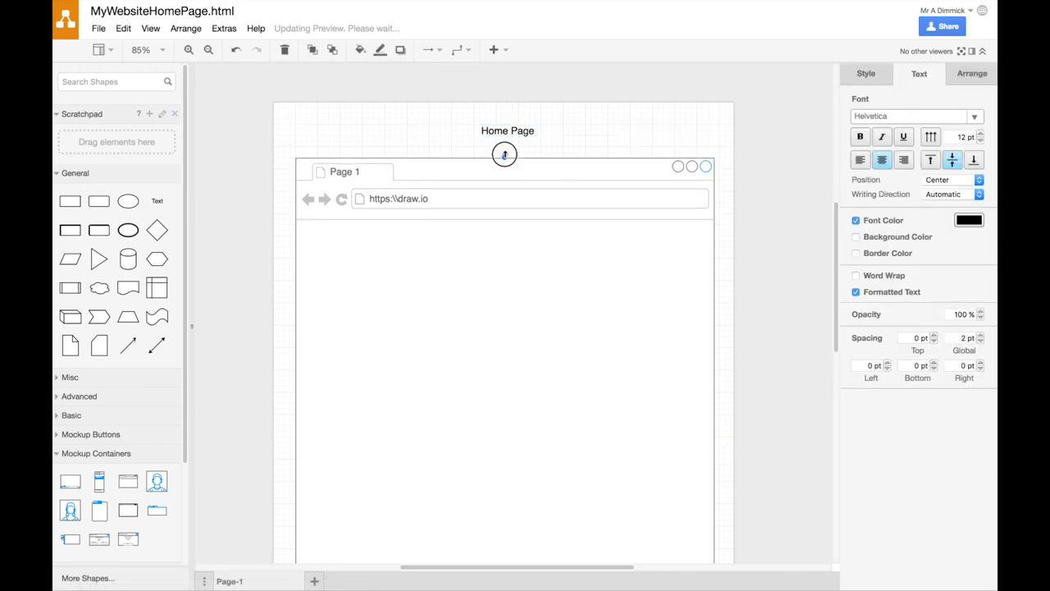
left_click(820, 217)
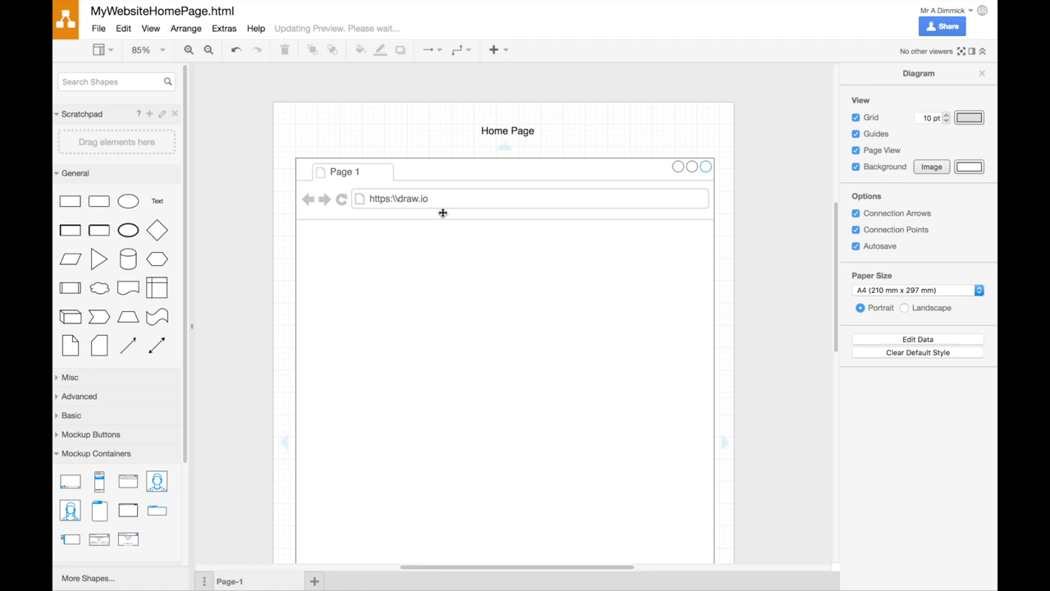
Step: Change the mockup's tab title from Page 1 to 'My WebSite!'
left_click(344, 172)
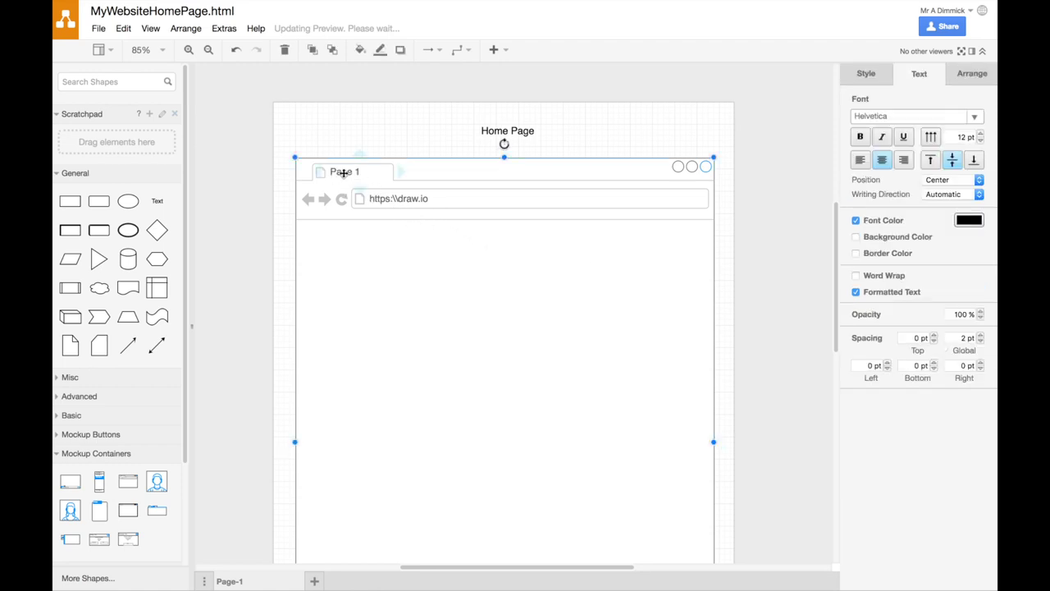
double_click(345, 174)
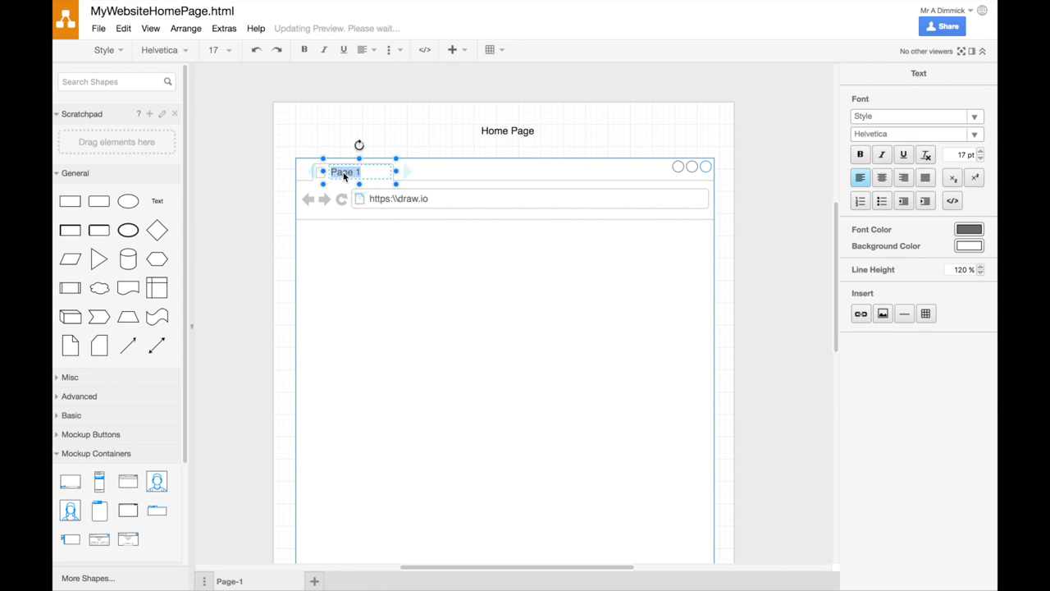
type("My WebSite!")
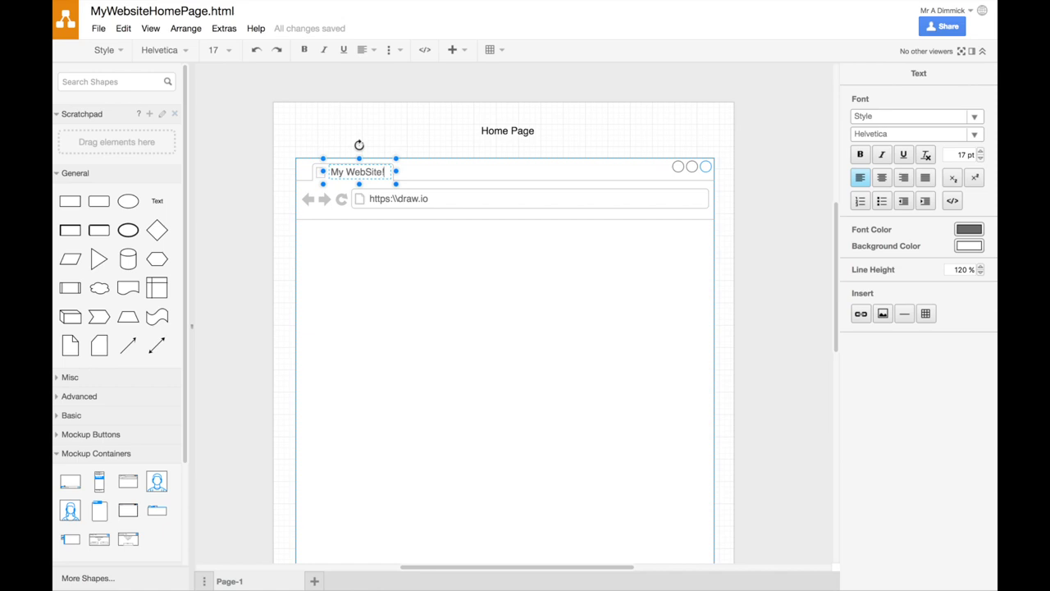
left_click(273, 230)
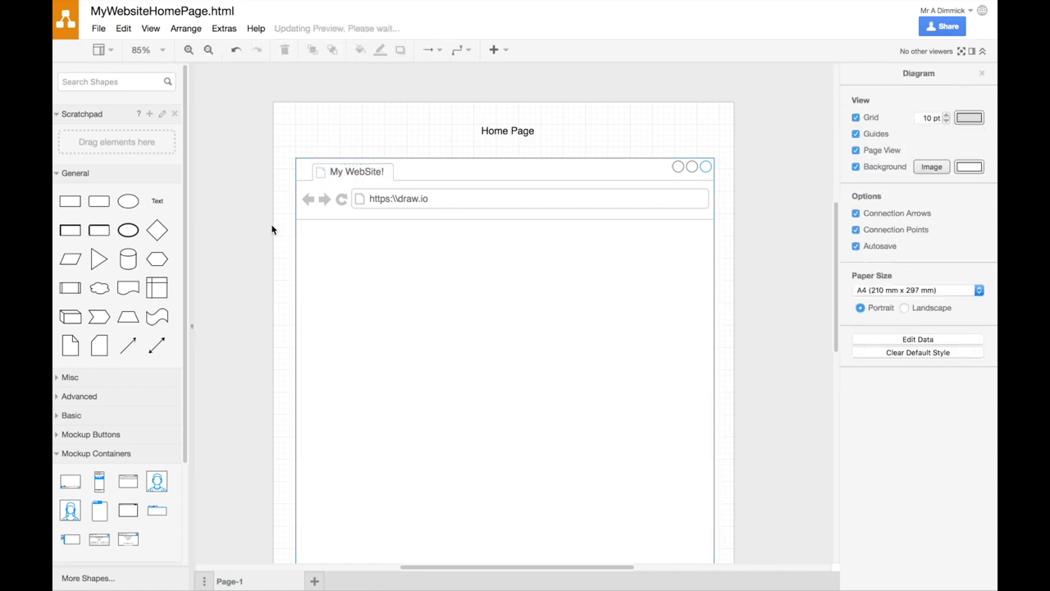
double_click(417, 201)
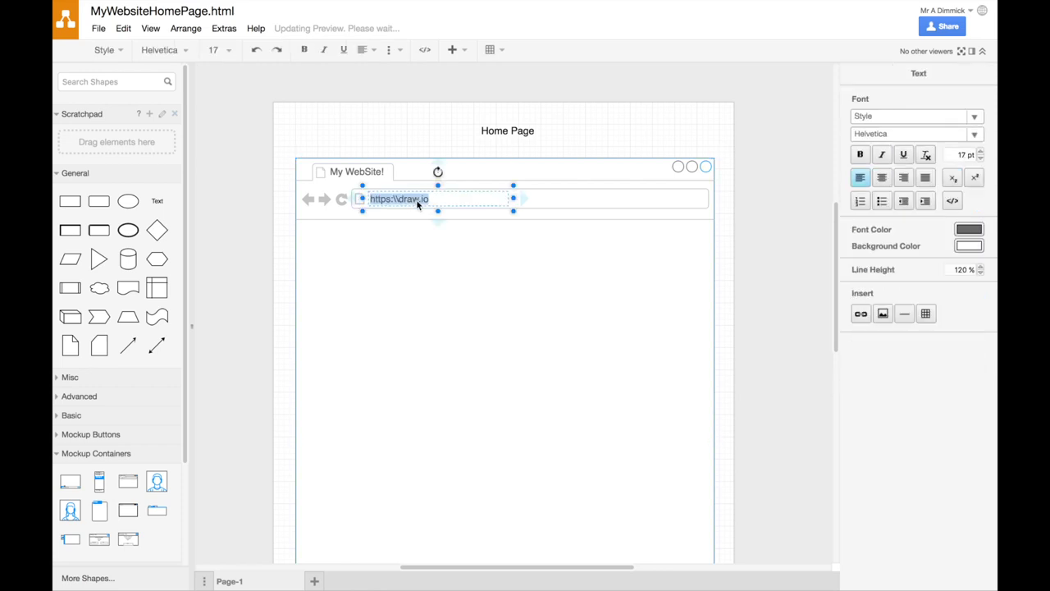
type("www.")
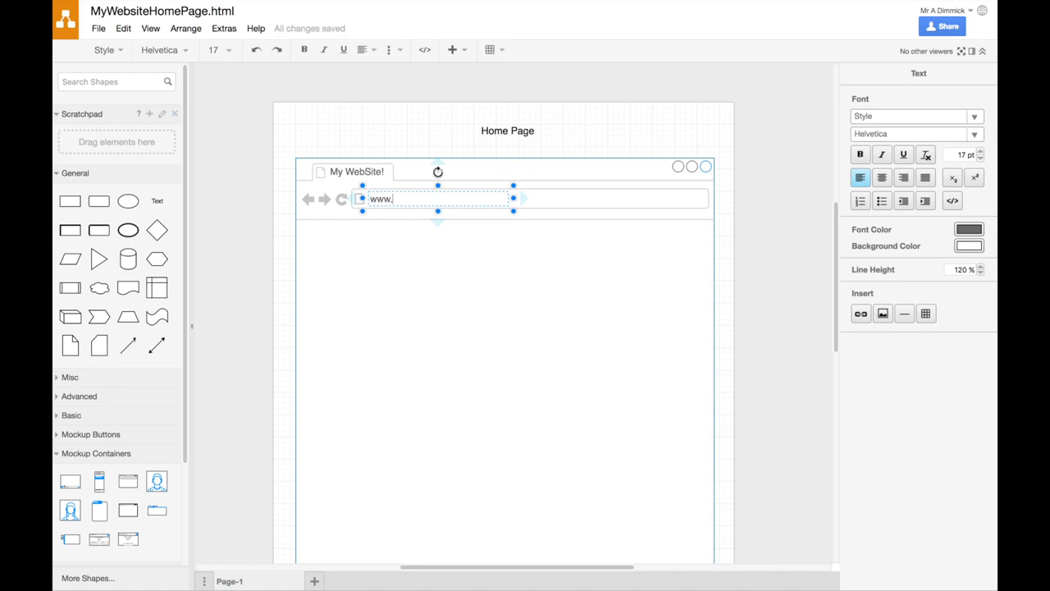
type("mywebsite.com")
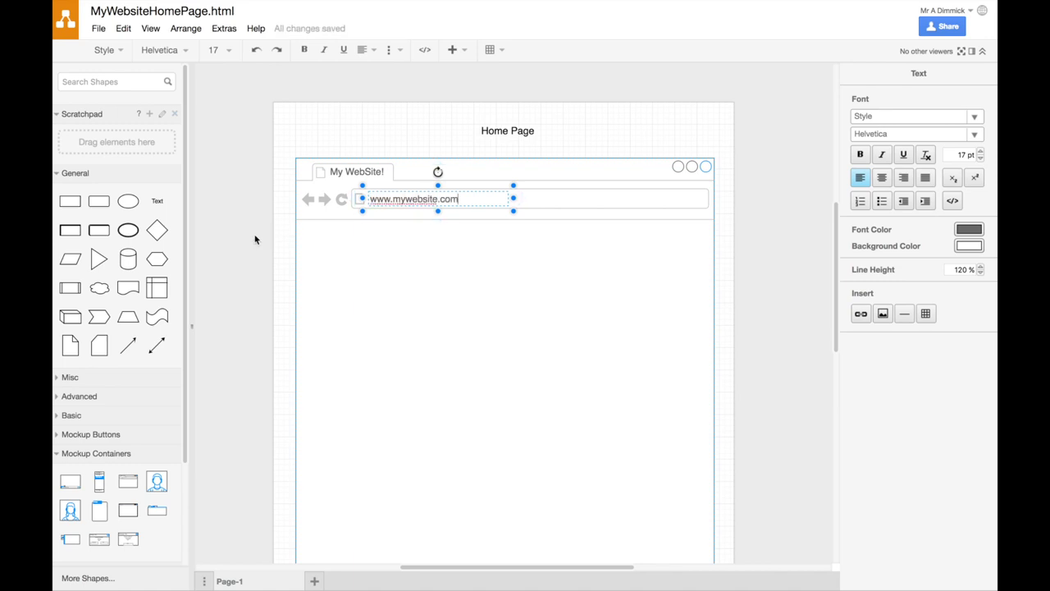
left_click(255, 237)
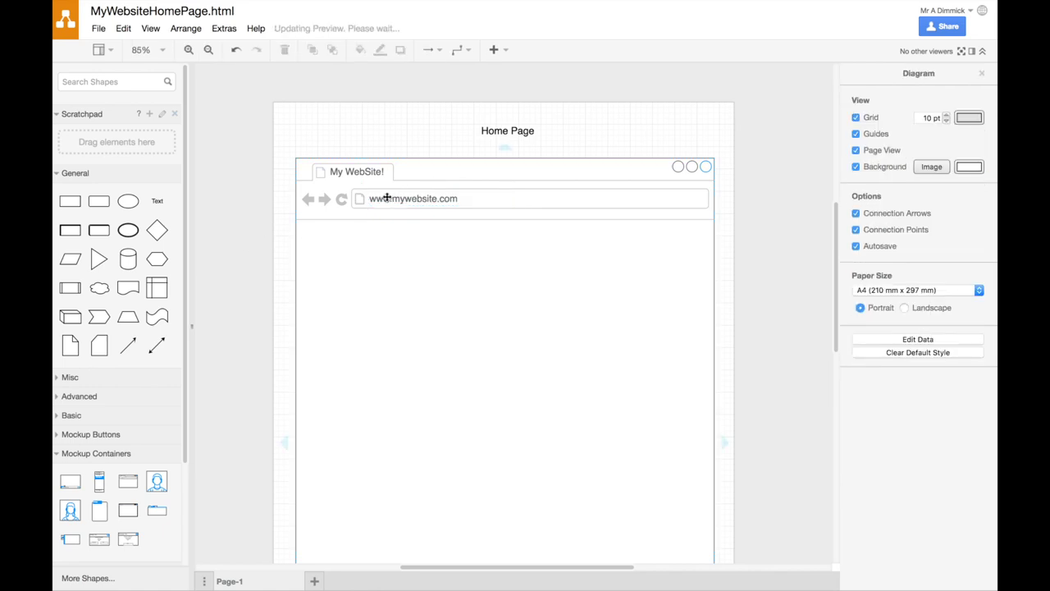
scroll(526, 345, "down", 3)
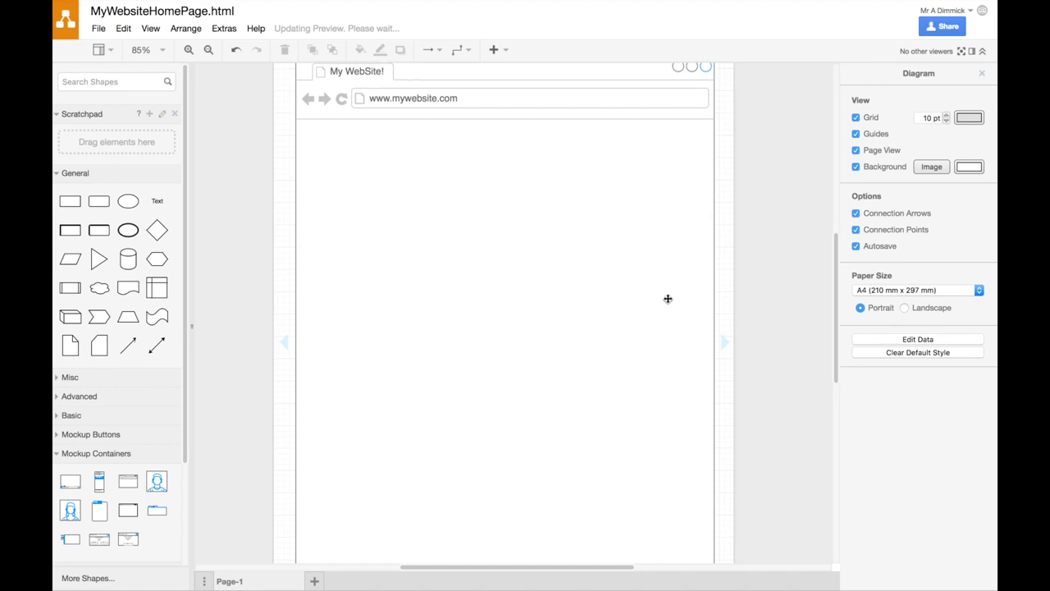
scroll(667, 298, "down", 1)
scroll(113, 406, "down", 3)
scroll(113, 404, "down", 1)
mouse_move(112, 400)
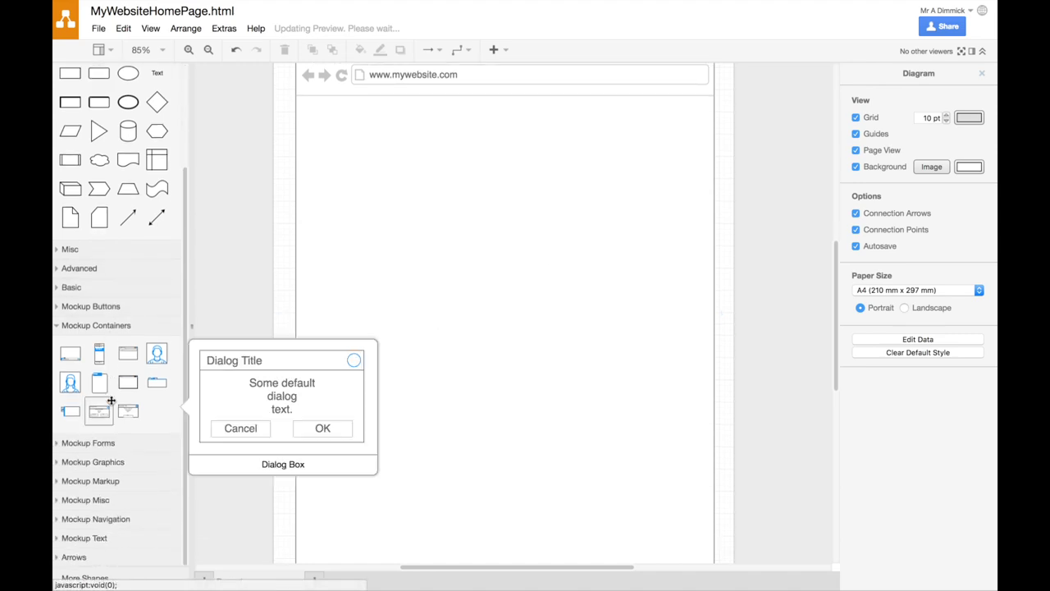
mouse_move(73, 359)
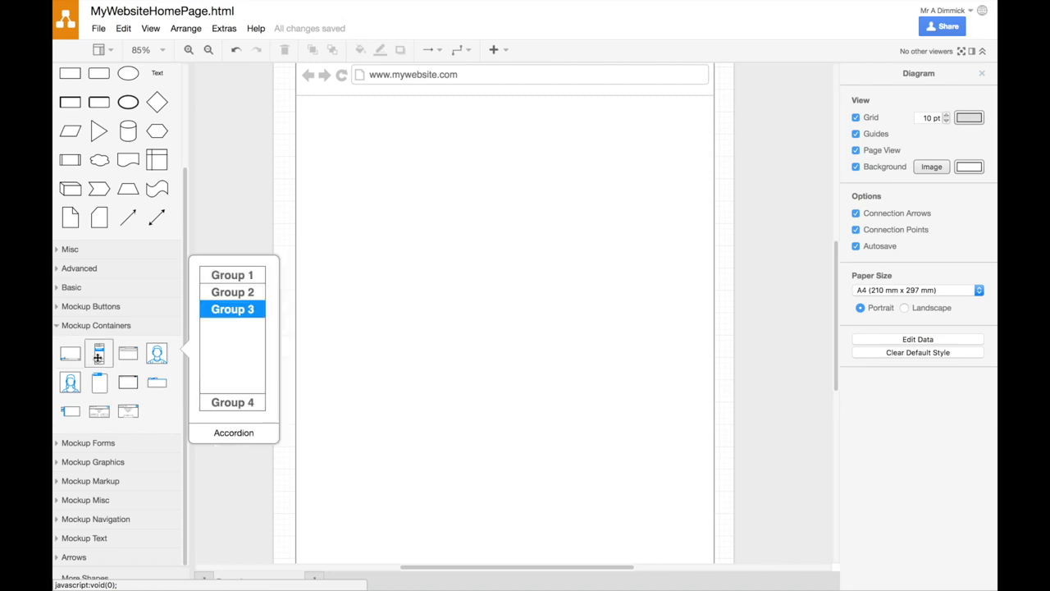
mouse_move(157, 354)
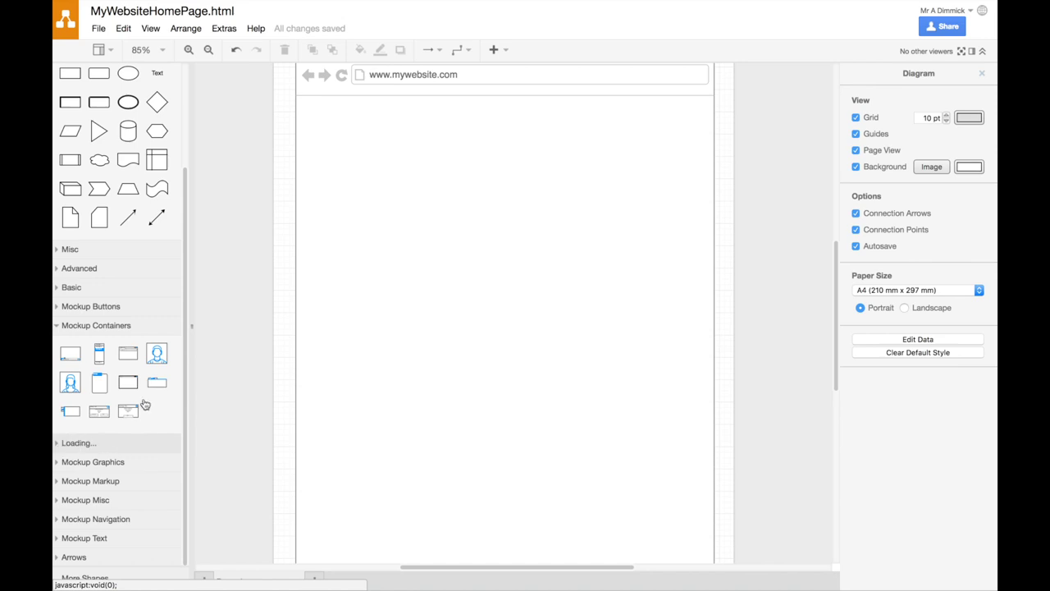
scroll(145, 409, "down", 4)
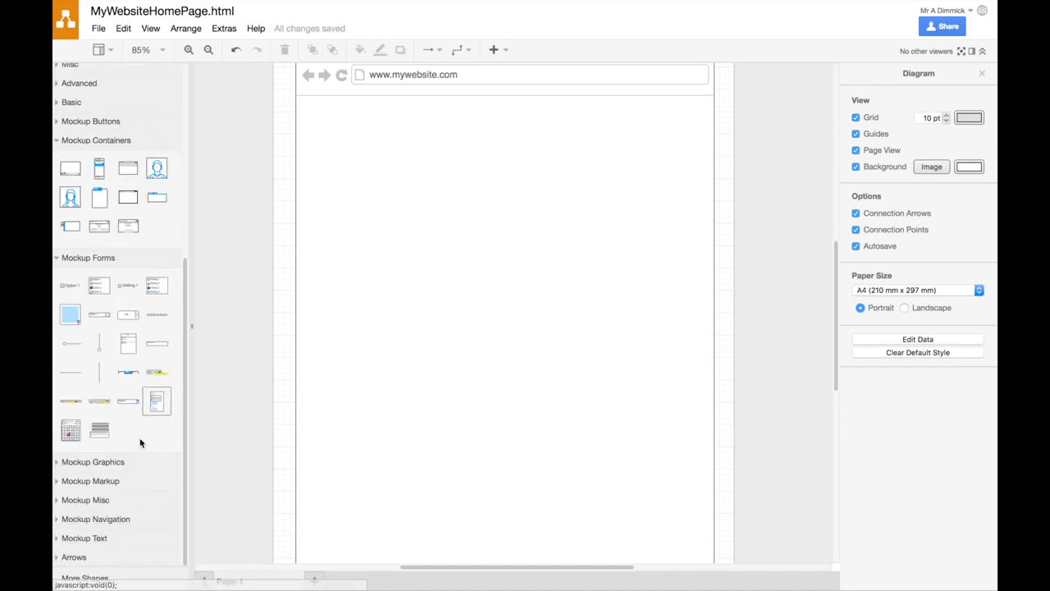
mouse_move(151, 412)
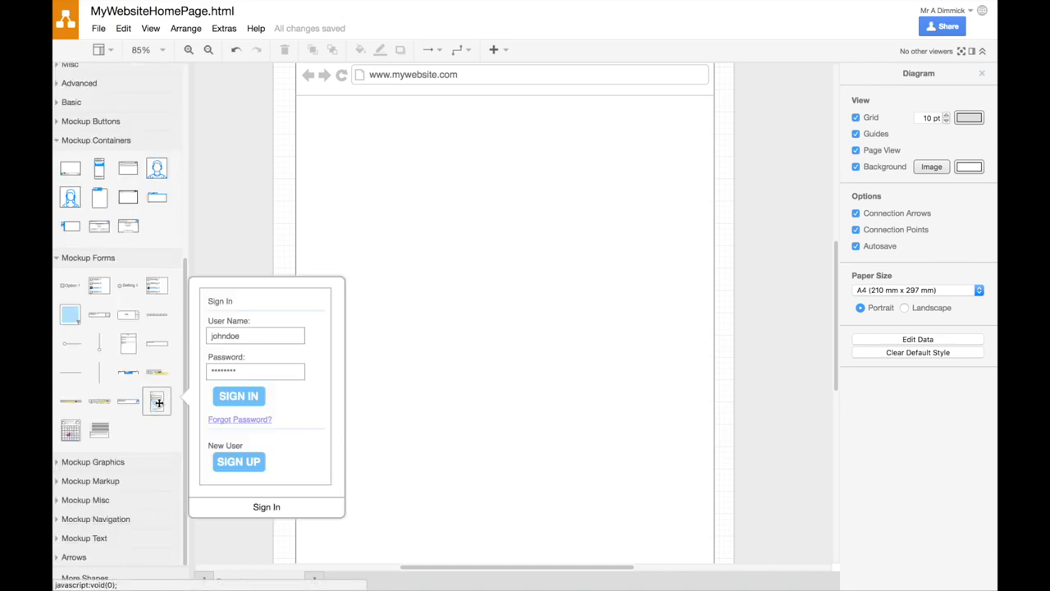
left_click_drag(158, 402, 387, 219)
left_click_drag(493, 306, 679, 231)
left_click(757, 217)
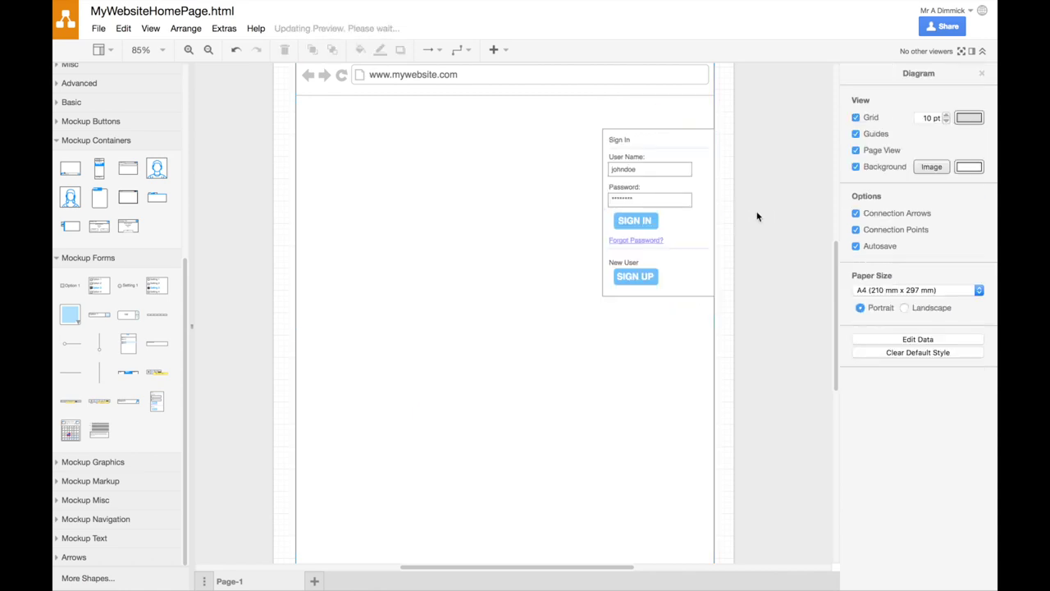
left_click(645, 259)
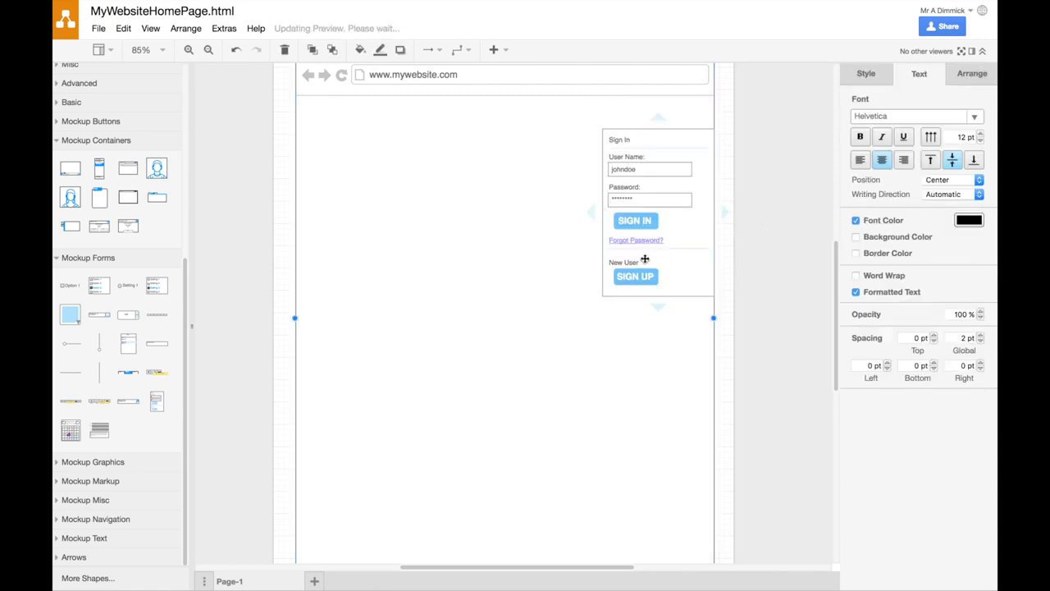
left_click(675, 294)
key("Delete")
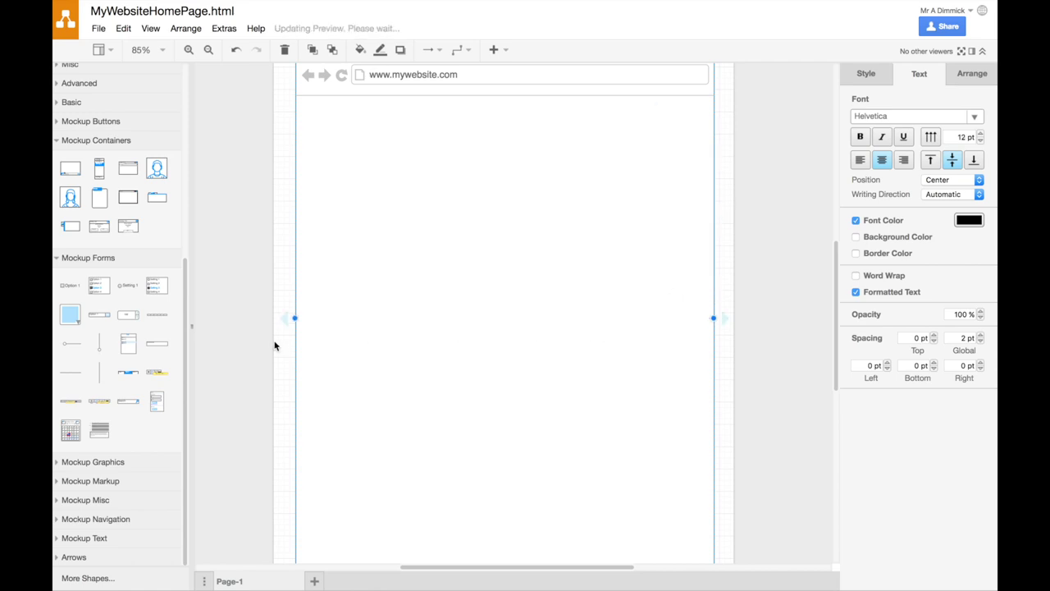
Step: Expand the Mockup Buttons, Navigation and Text libraries in the shapes sidebar
mouse_move(130, 375)
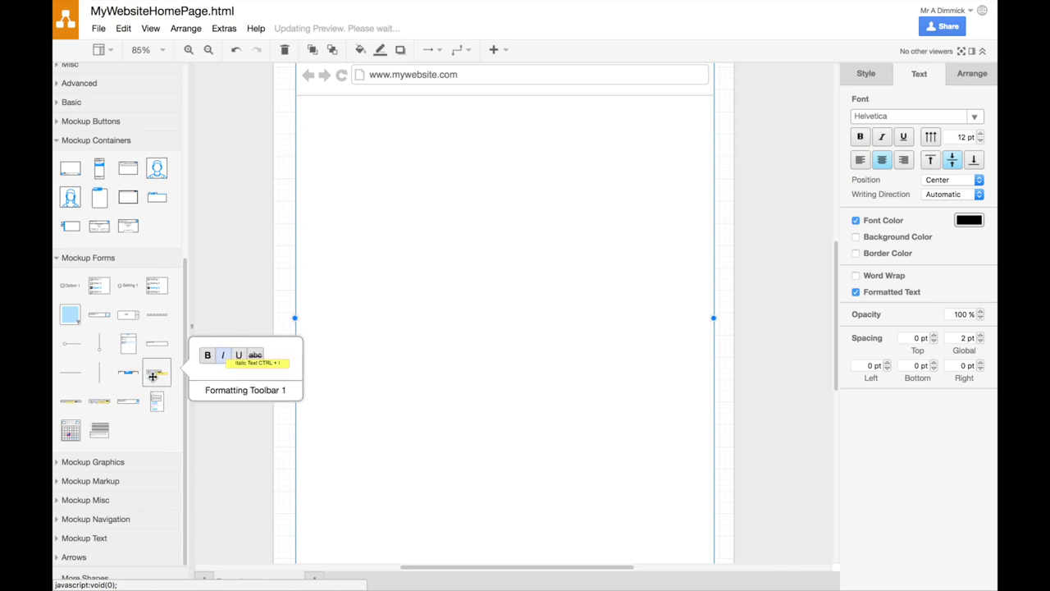
mouse_move(99, 203)
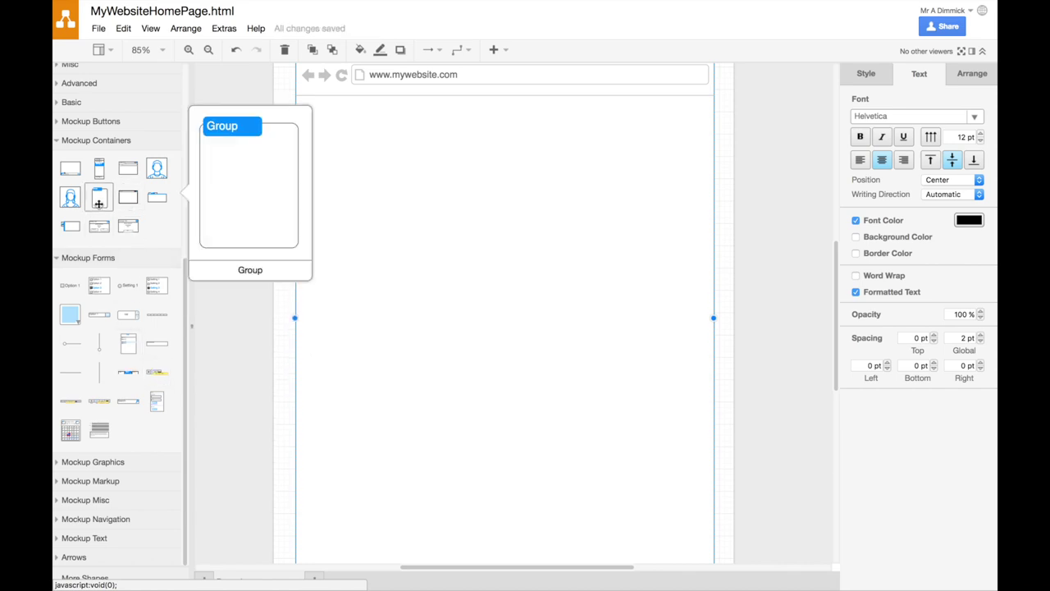
left_click(86, 121)
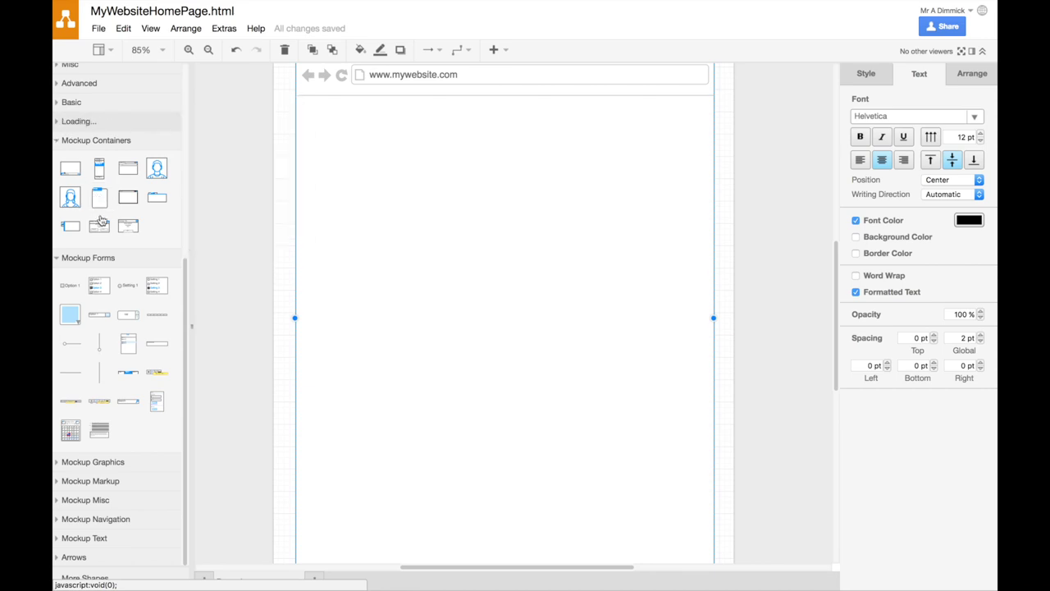
mouse_move(125, 152)
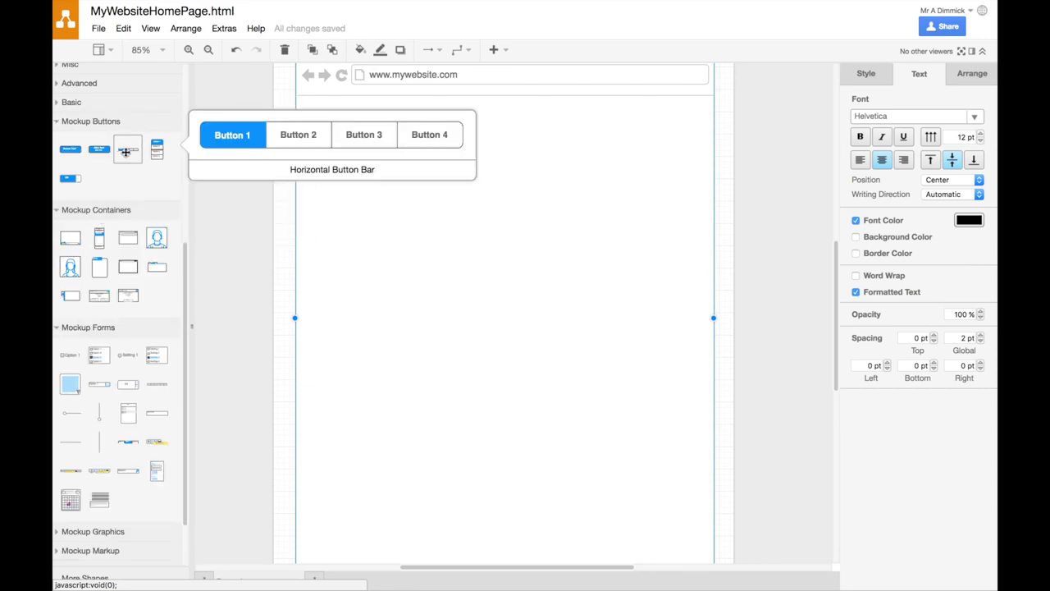
scroll(155, 324, "down", 2)
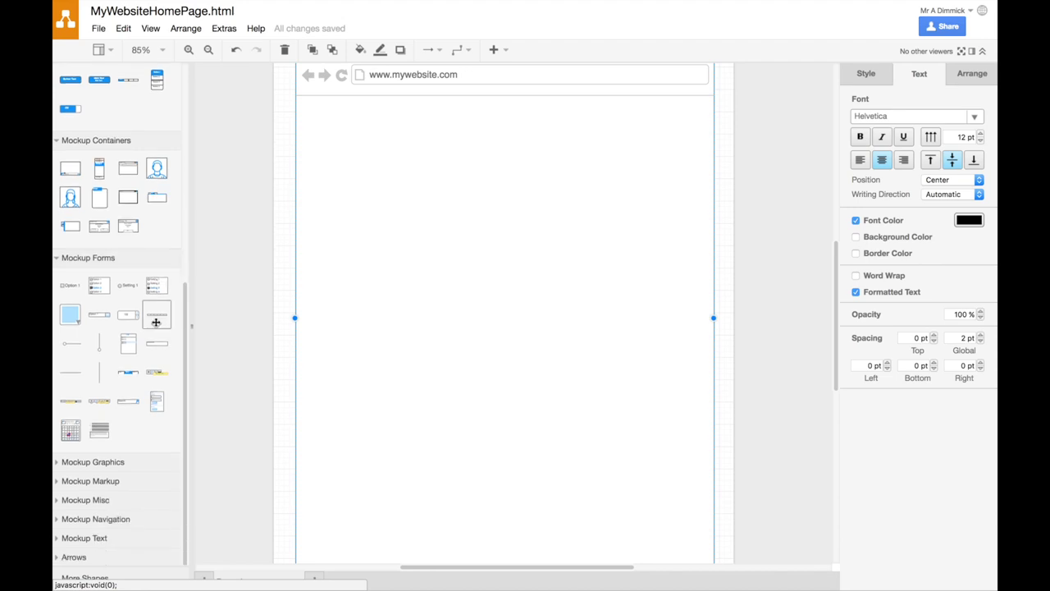
left_click(57, 518)
mouse_move(160, 451)
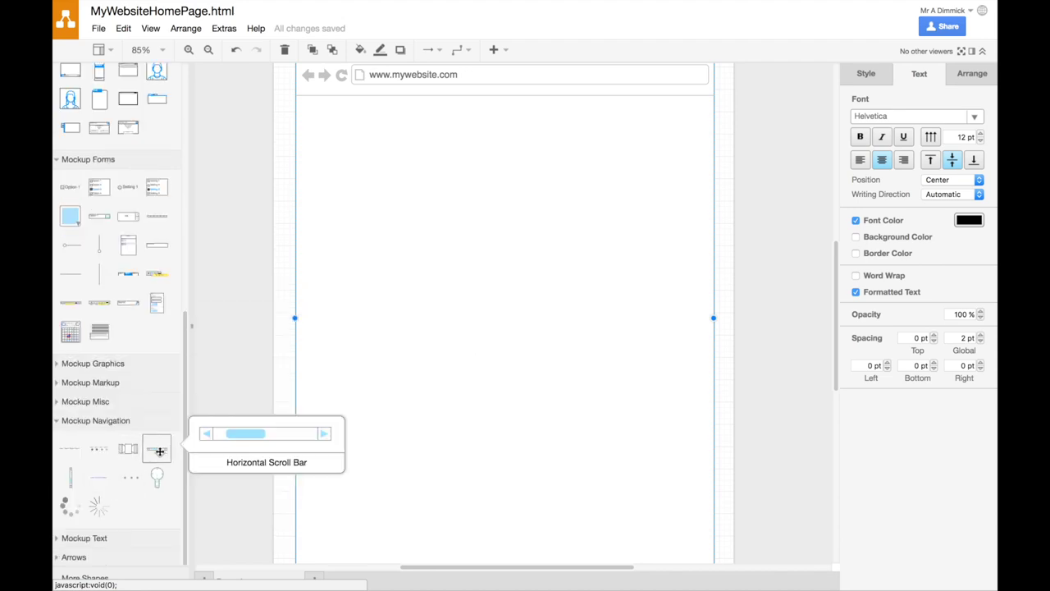
mouse_move(92, 483)
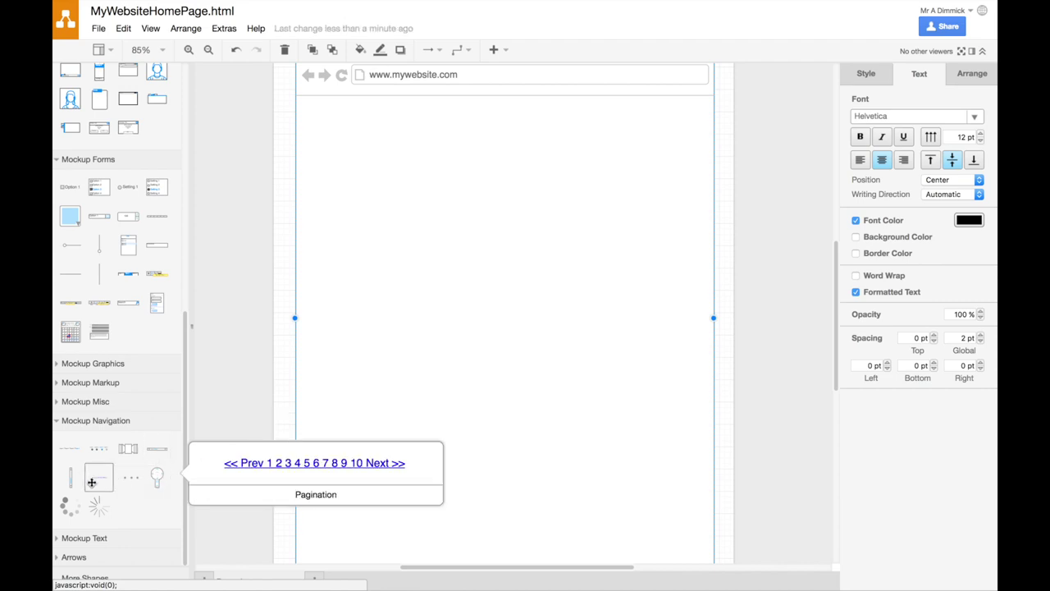
mouse_move(94, 452)
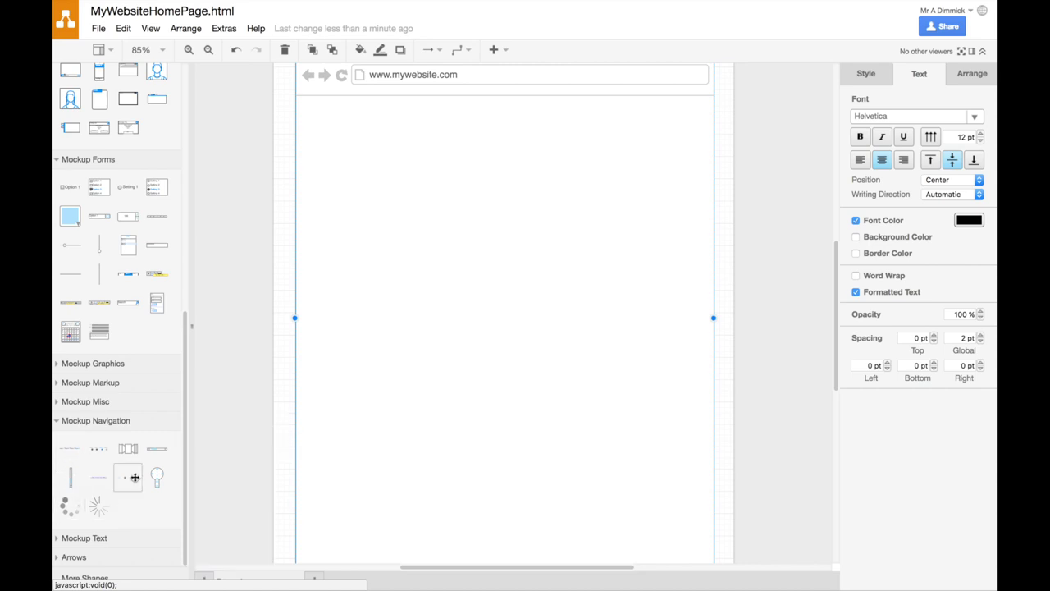
left_click(78, 538)
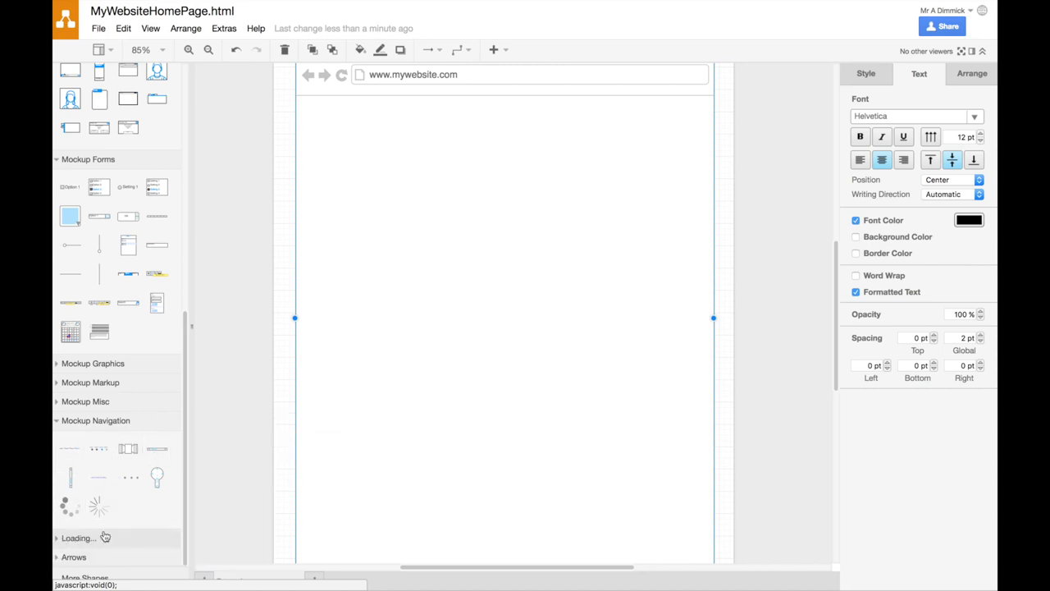
Step: Place a Horizontal Button Bar (Button 1–4) at the mockup's top right, under the address bar
scroll(115, 460, "down", 3)
mouse_move(99, 442)
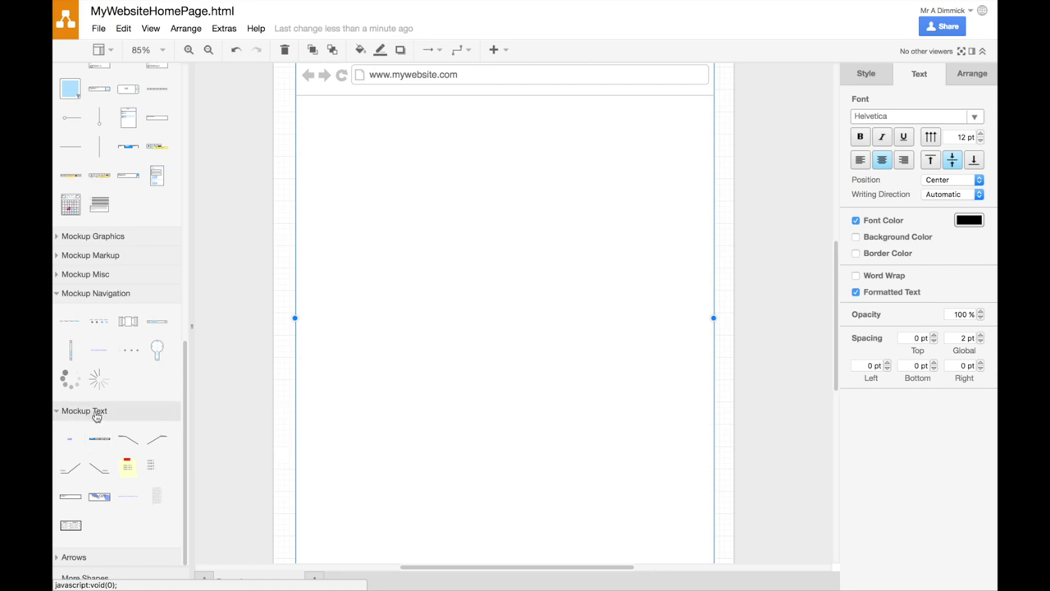
left_click_drag(99, 439, 512, 107)
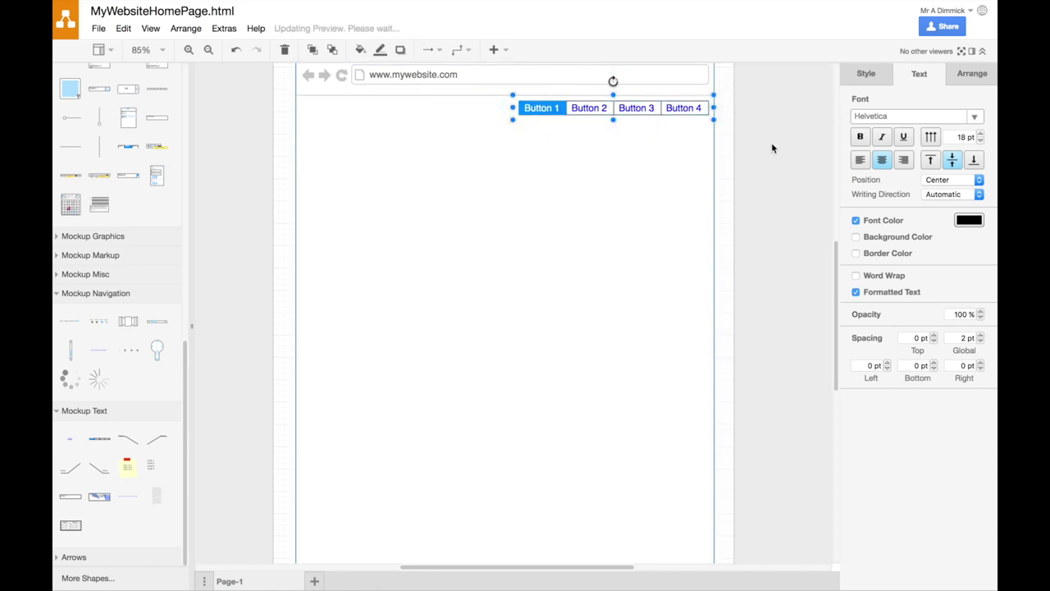
left_click(771, 141)
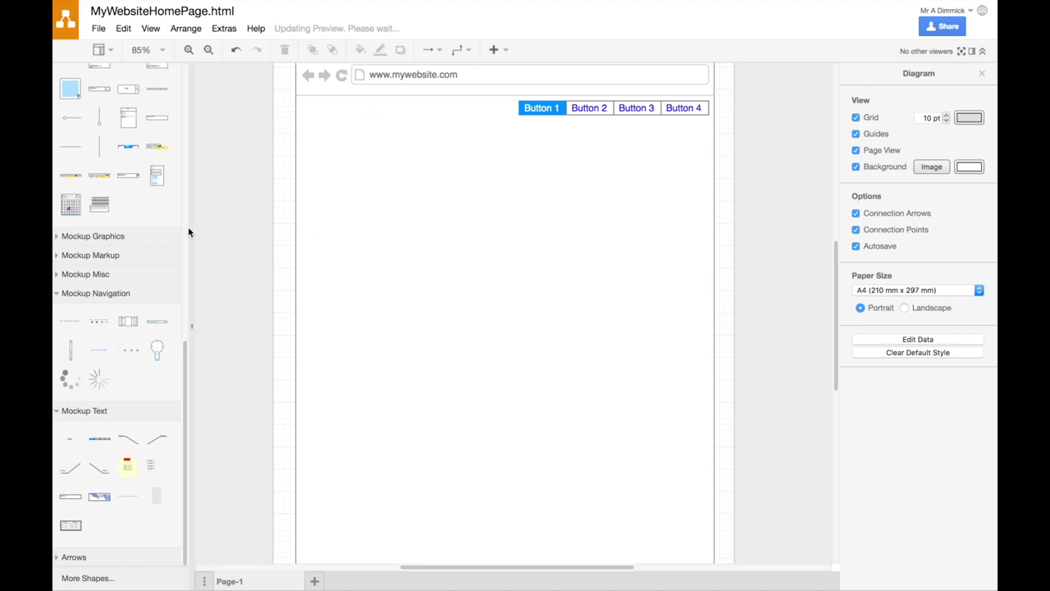
Step: Place a Mockup Graphics image placeholder at the top left of the page
left_click(119, 238)
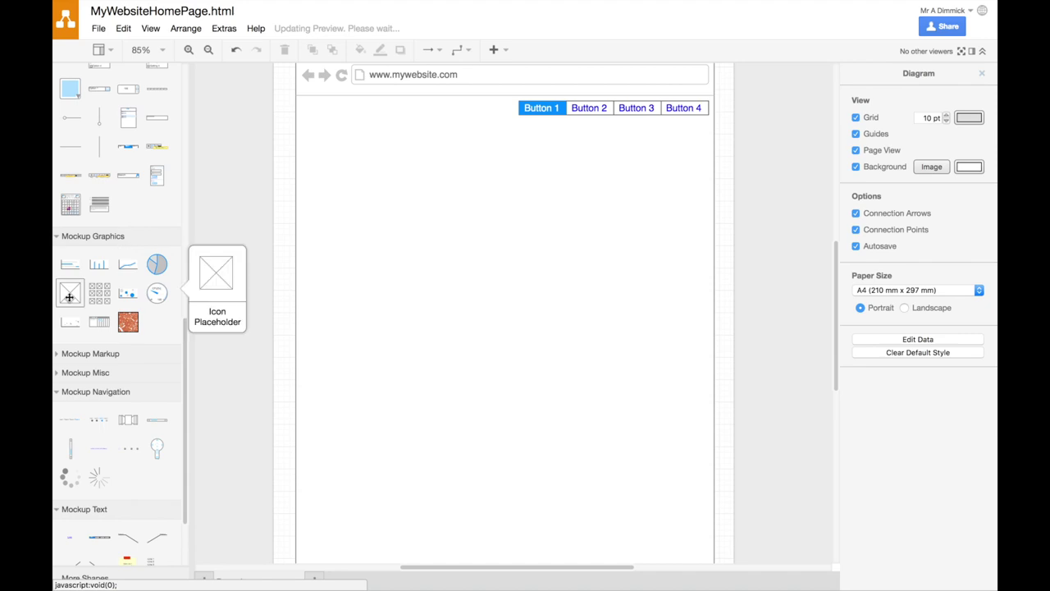
left_click_drag(70, 293, 410, 129)
double_click(342, 111)
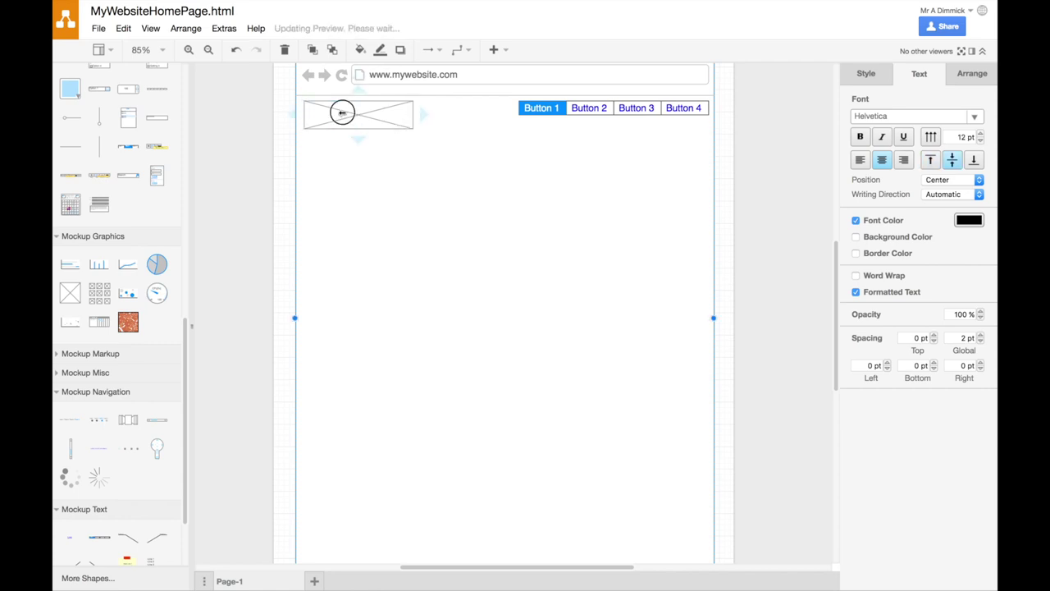
left_click(301, 139)
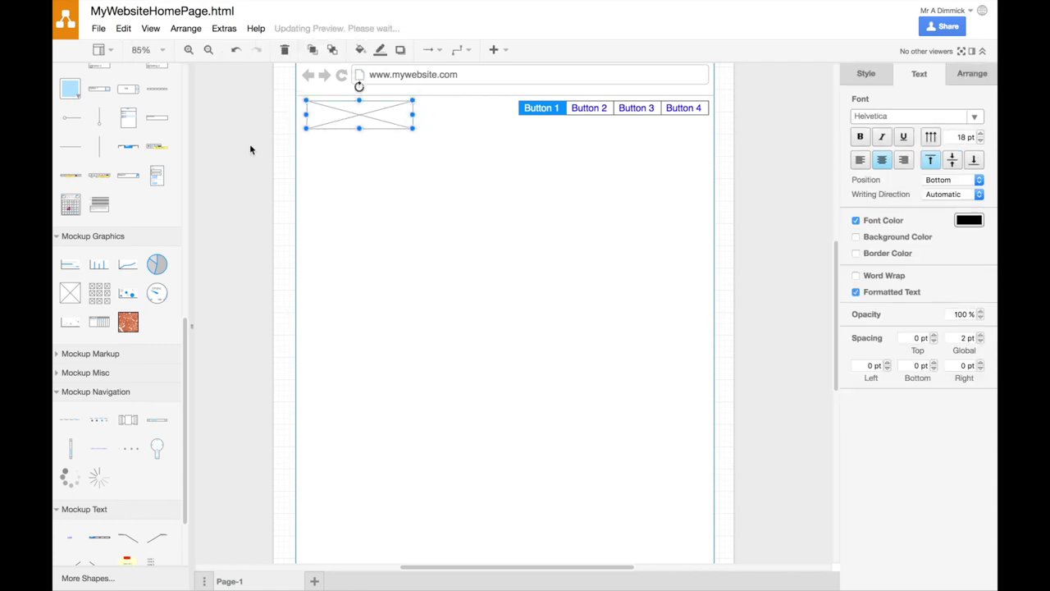
left_click(347, 117)
Step: Add a Text shape reading 'Logo' on top of the placeholder
scroll(85, 153, "up", 8)
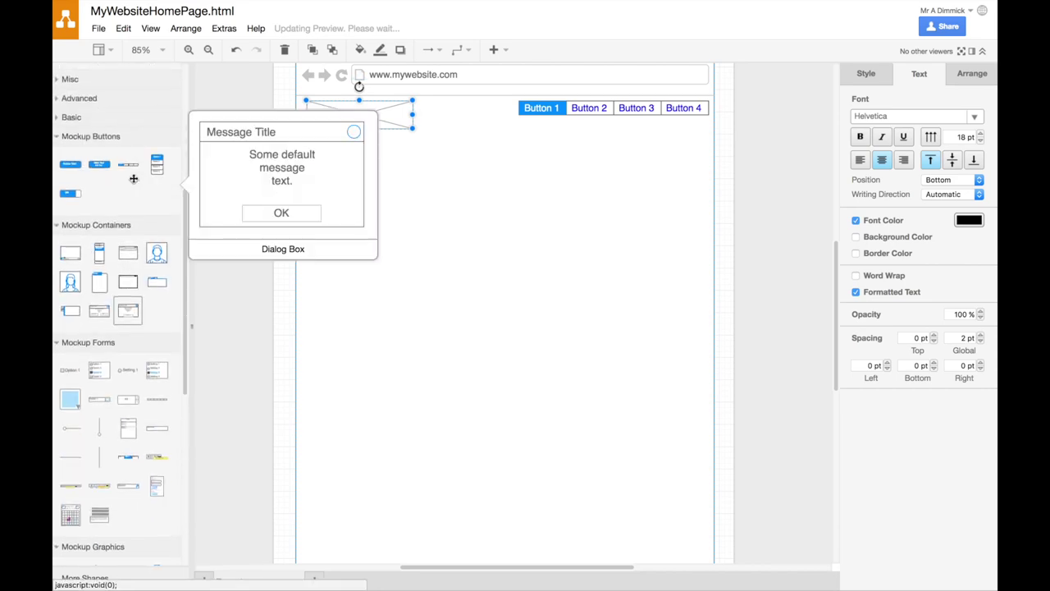
scroll(134, 179, "up", 5)
left_click_drag(156, 99, 358, 113)
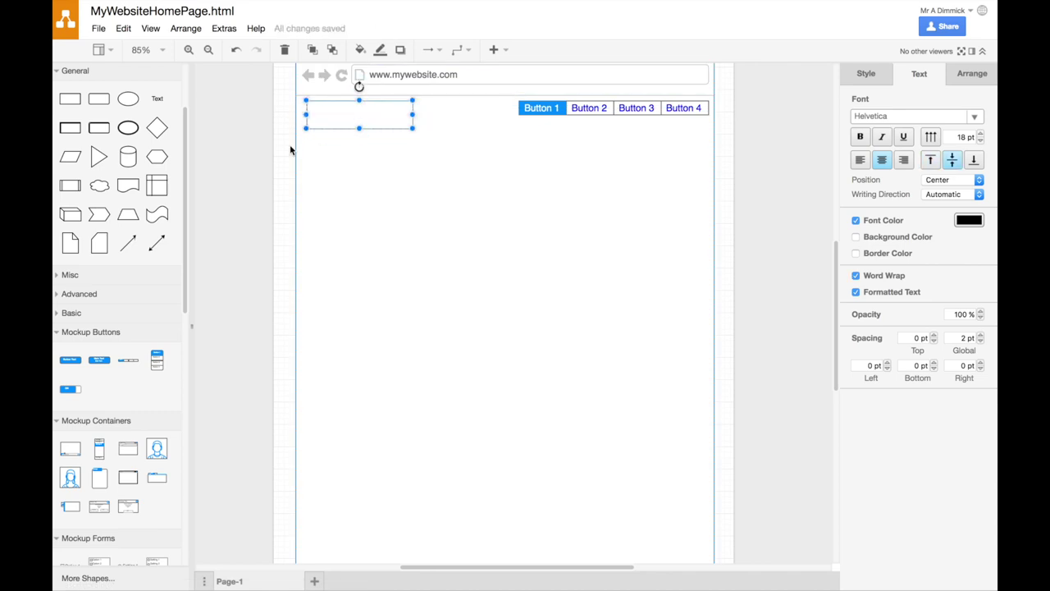
left_click(231, 160)
left_click(334, 126)
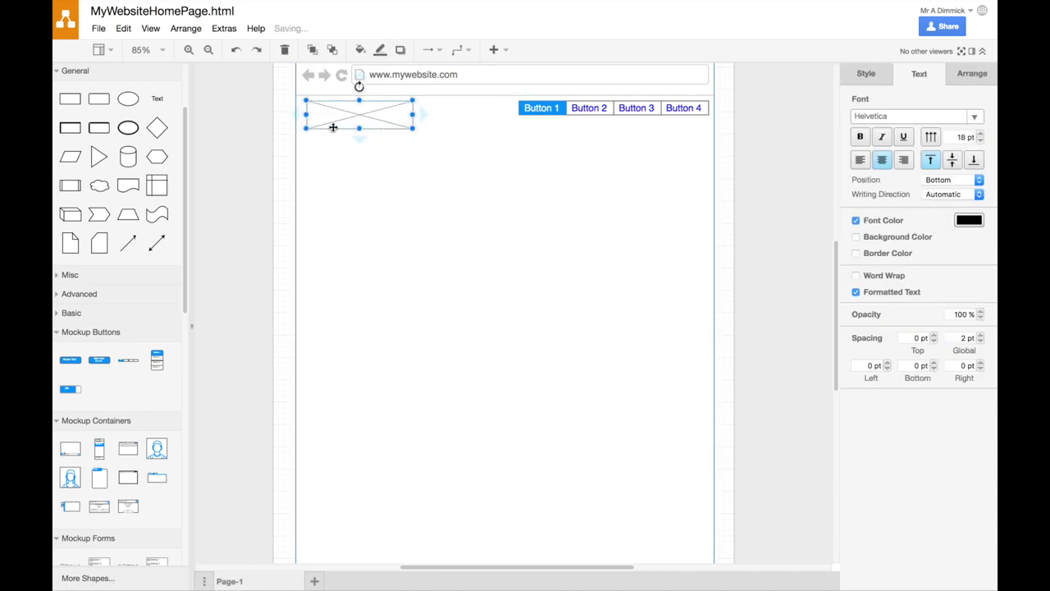
left_click_drag(156, 99, 362, 117)
double_click(359, 115)
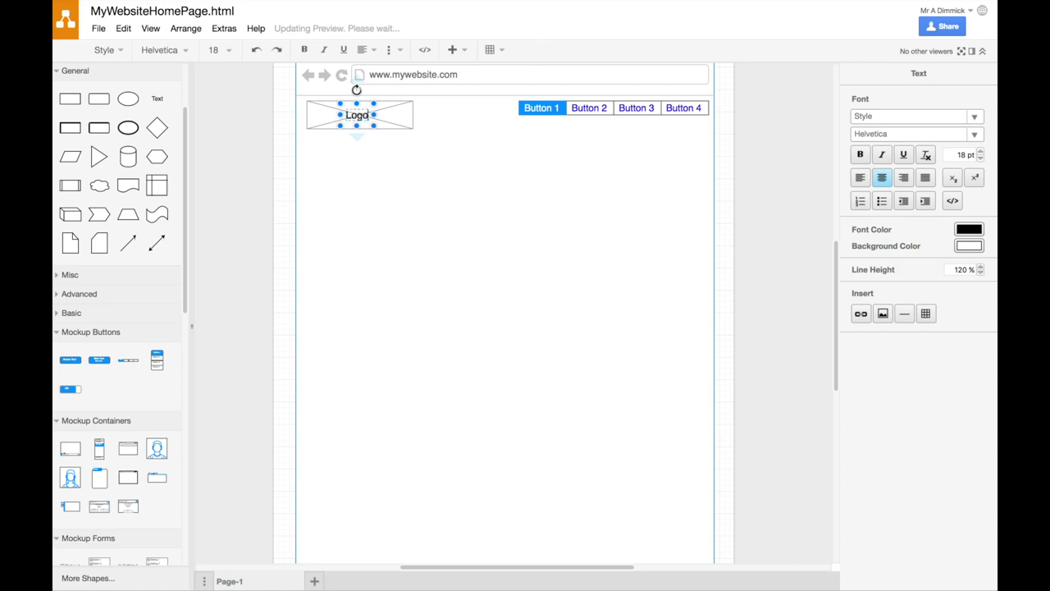
left_click(252, 177)
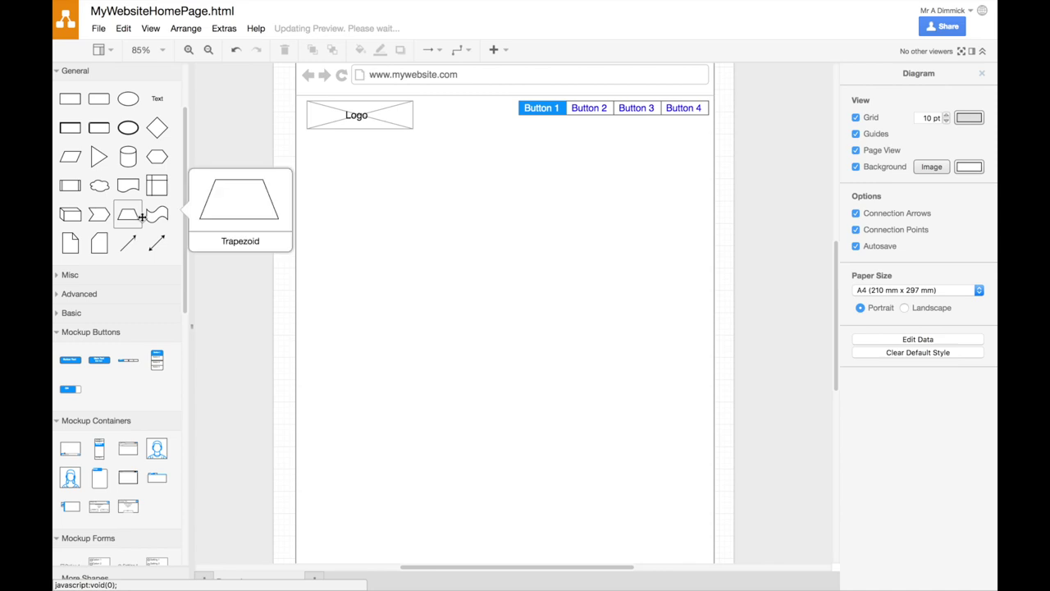
Step: Add a large image placeholder stretched across the page below the header
scroll(125, 357, "down", 10)
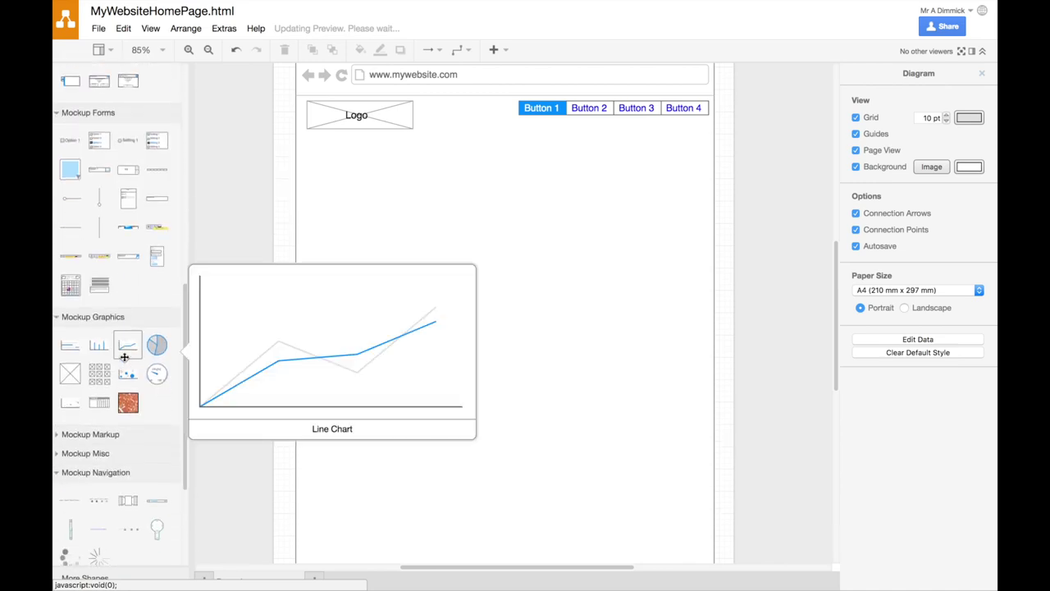
left_click_drag(73, 369, 712, 312)
left_click(734, 140)
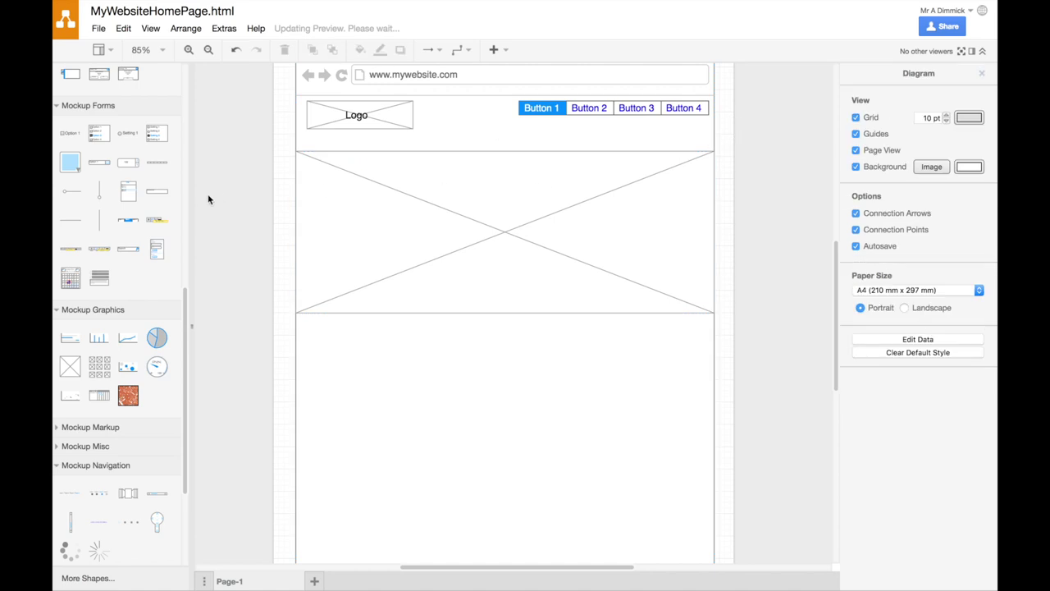
Step: Caption the placeholder 'Image slider showing special promotions' with a Text shape
scroll(153, 161, "up", 10)
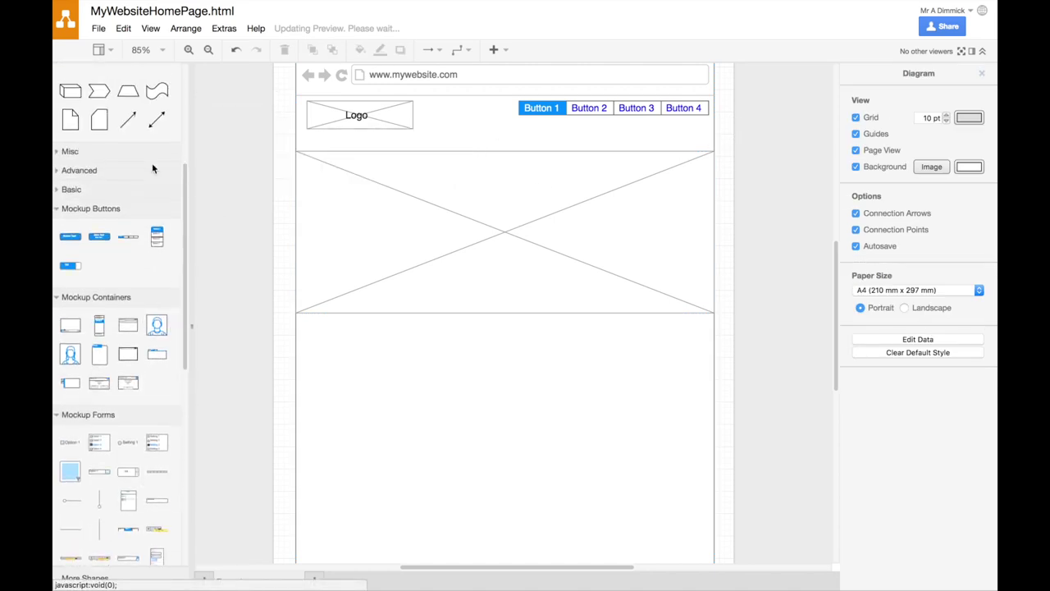
scroll(153, 161, "up", 3)
left_click_drag(155, 159, 457, 232)
double_click(457, 232)
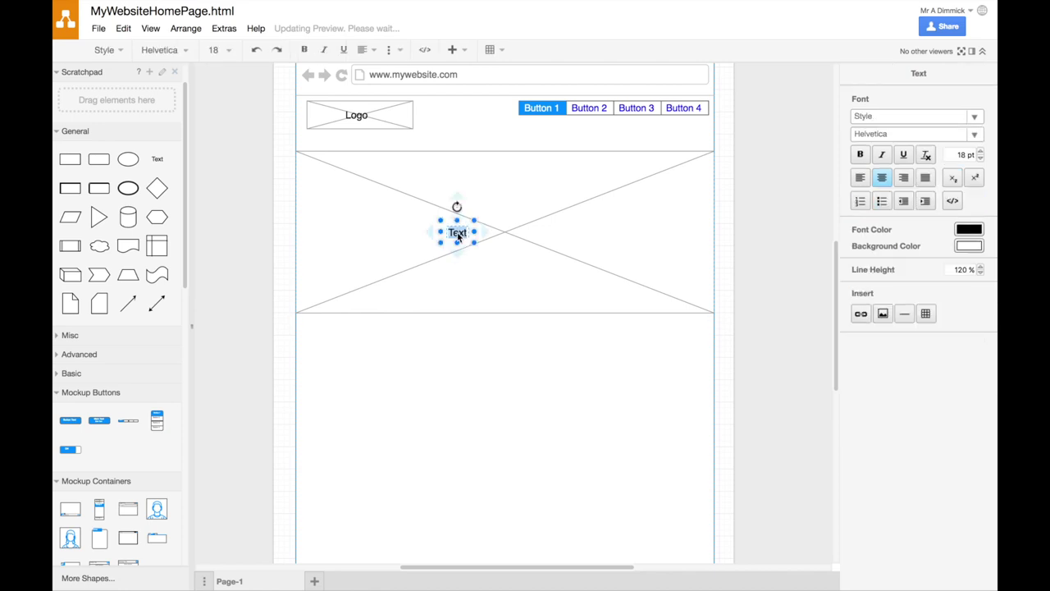
type("P")
type("mages")
type("lider showi")
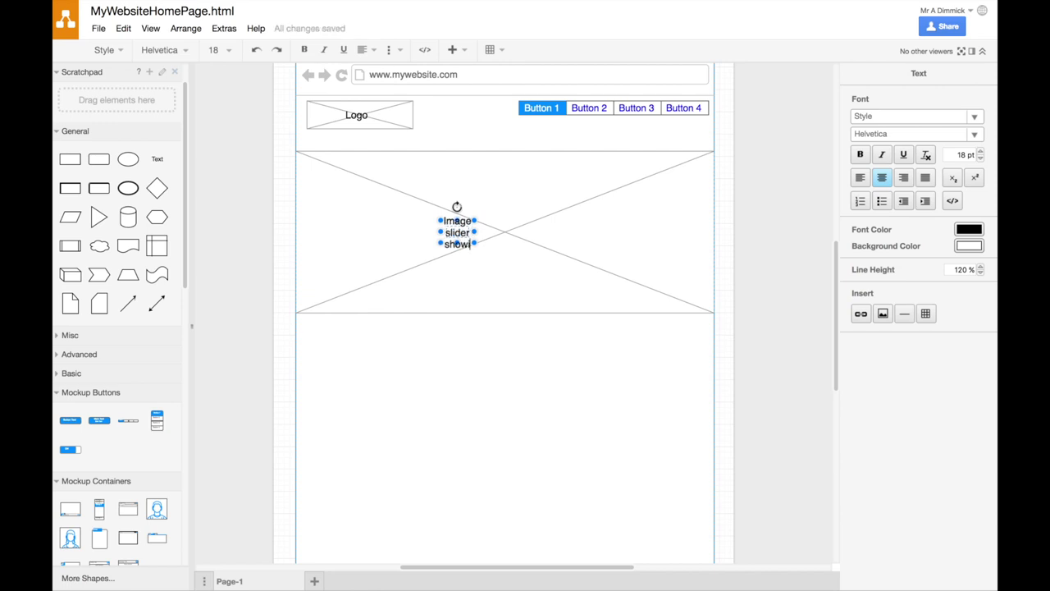
type("ng special promotions")
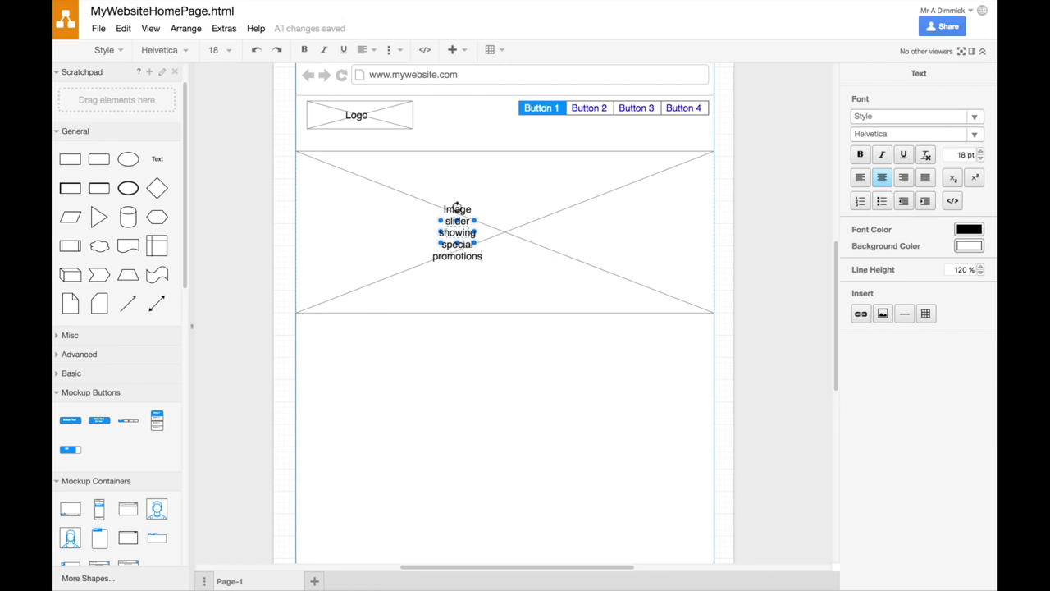
double_click(472, 244)
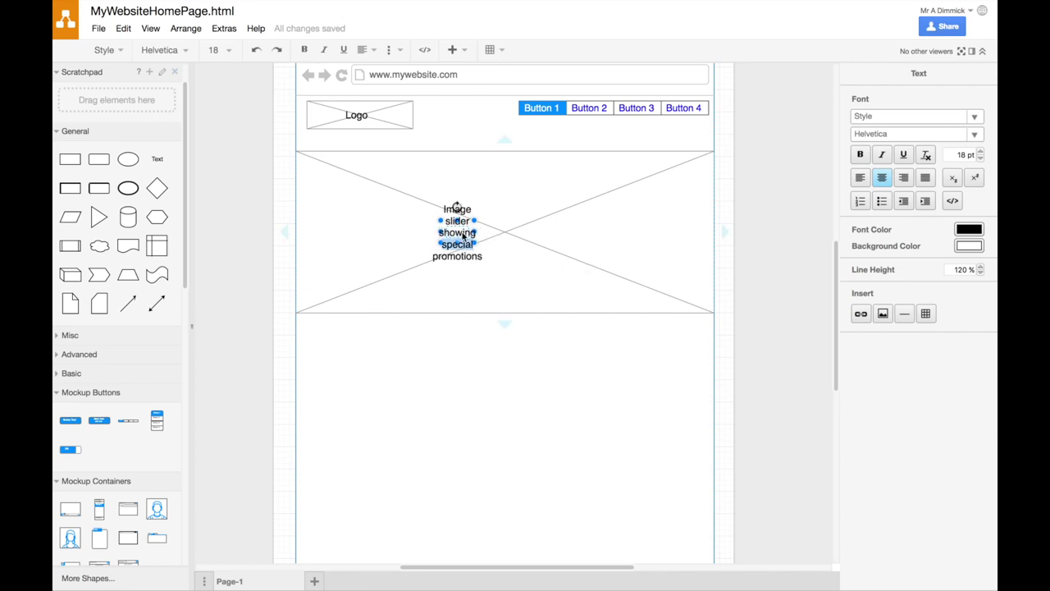
left_click(441, 246)
Step: Widen the caption box so it wraps onto two lines and centre it on the slider
left_click_drag(478, 227, 592, 233)
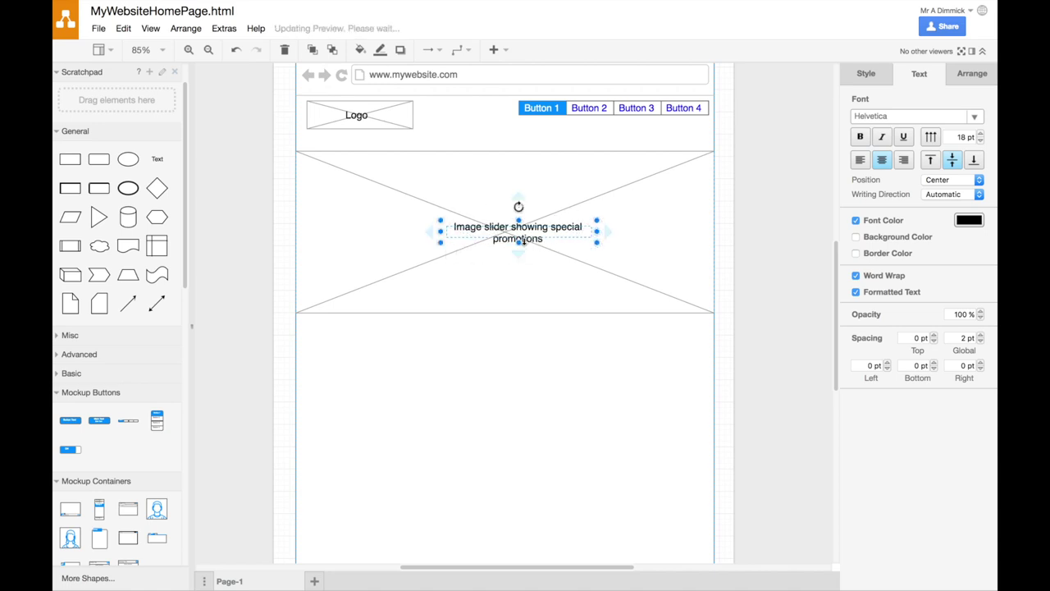
left_click_drag(517, 237, 539, 249)
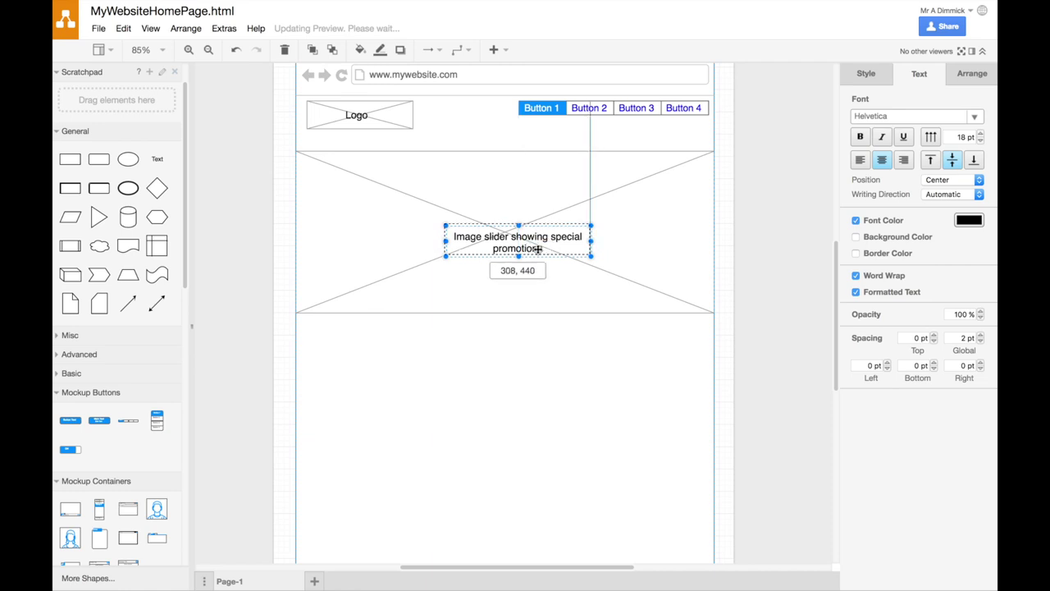
left_click(537, 288)
left_click(241, 339)
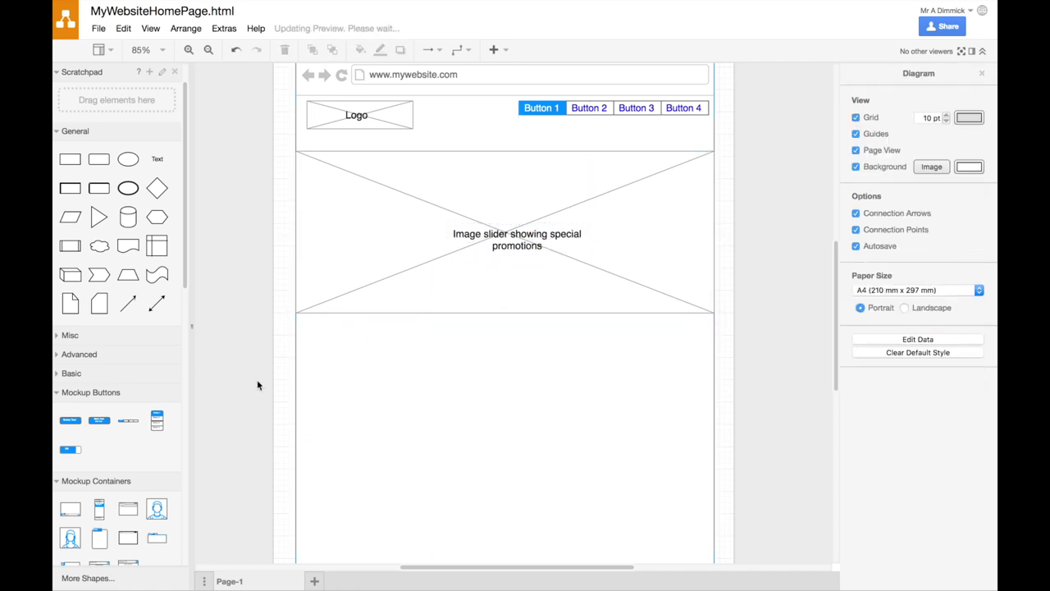
Step: Place small ellipses in a row of four dots near the slider's bottom
scroll(156, 394, "down", 10)
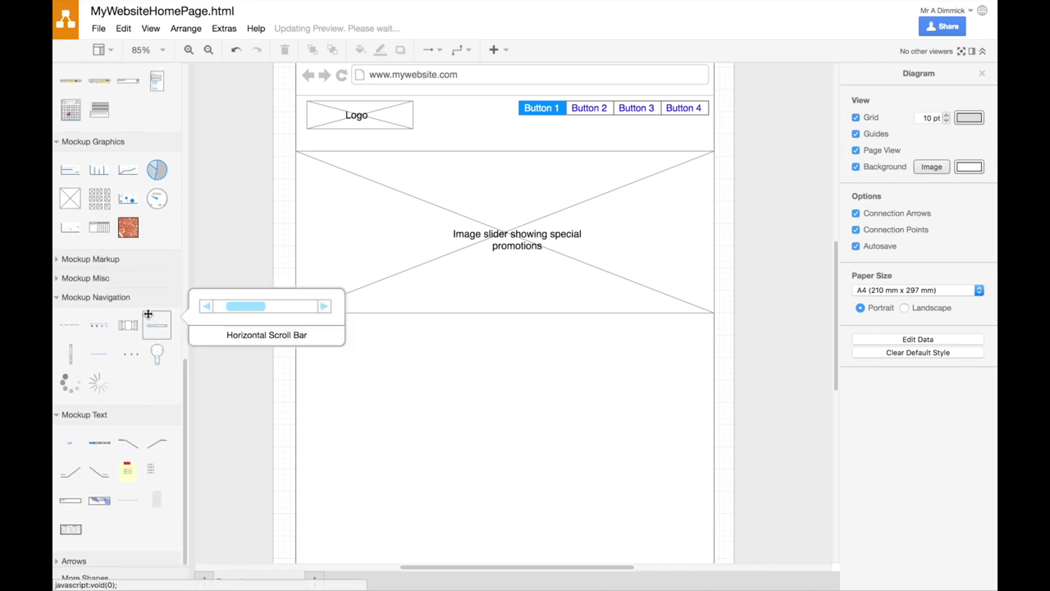
scroll(147, 315, "up", 8)
scroll(146, 317, "up", 5)
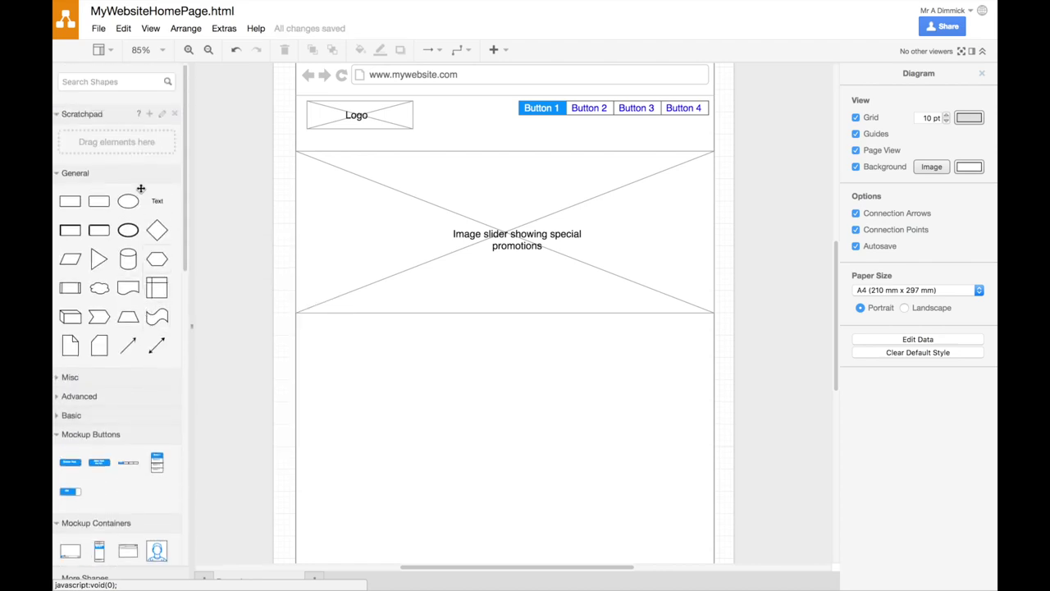
left_click(128, 201)
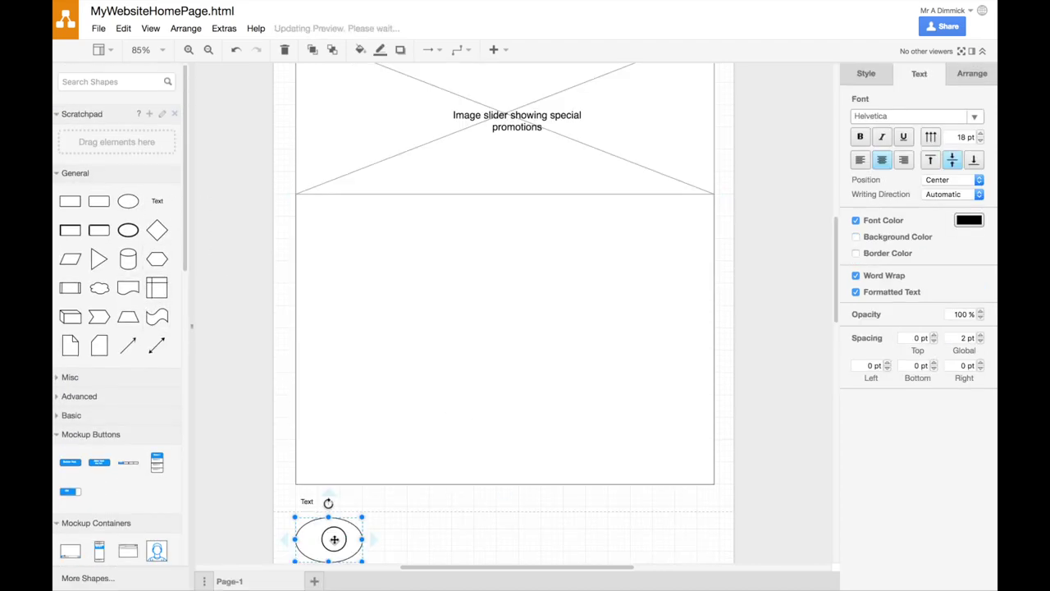
left_click_drag(332, 539, 439, 215)
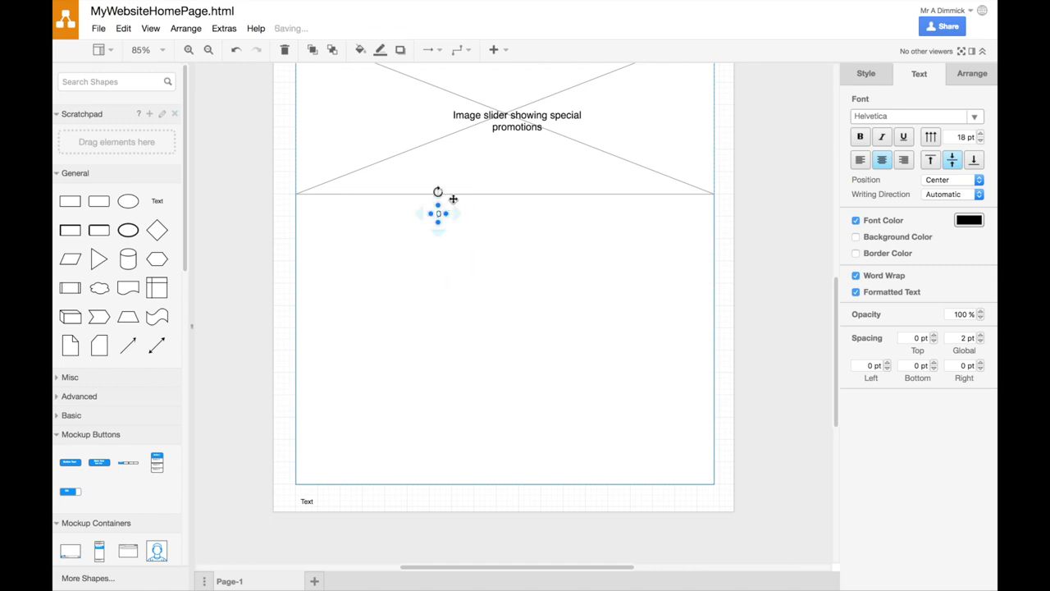
left_click(188, 50)
left_click(189, 51)
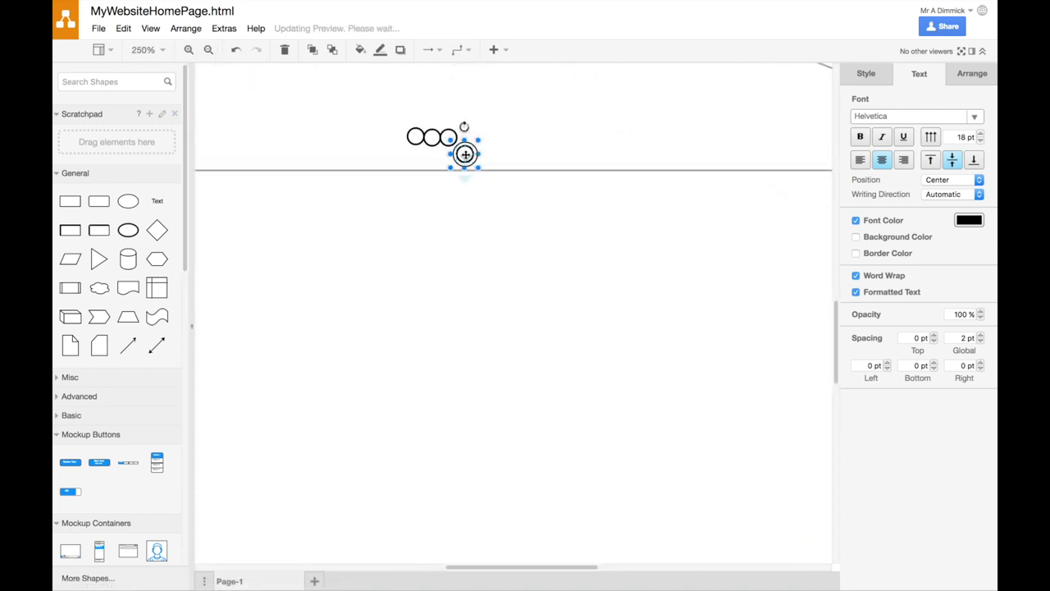
left_click_drag(464, 152, 464, 139)
left_click(469, 201)
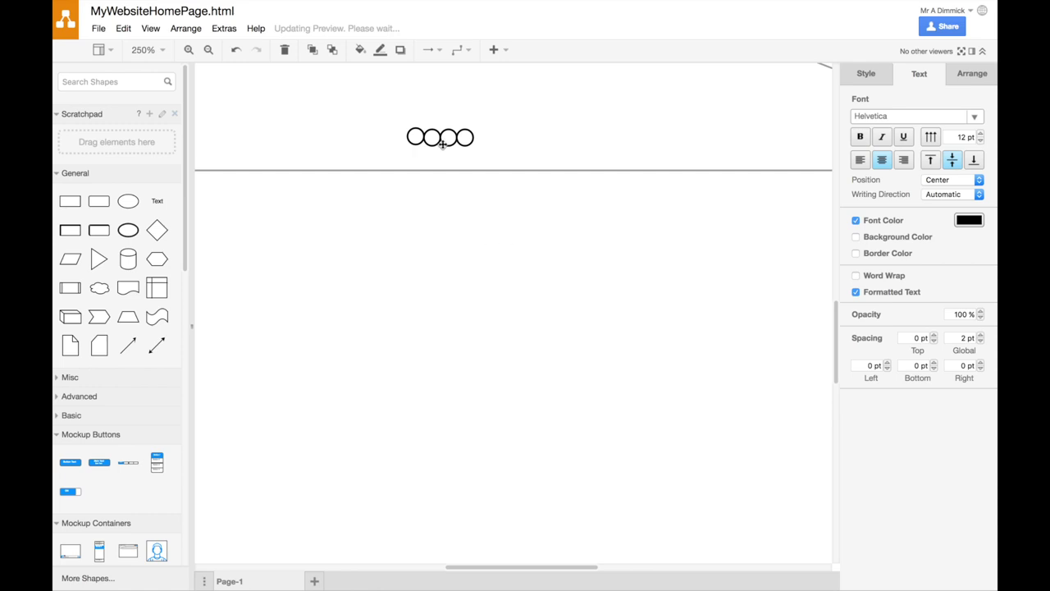
left_click(418, 136)
left_click_drag(417, 137, 436, 143)
Step: Select all four circles and top-align them with Arrange > Align > Top Align
key("ctrl+a")
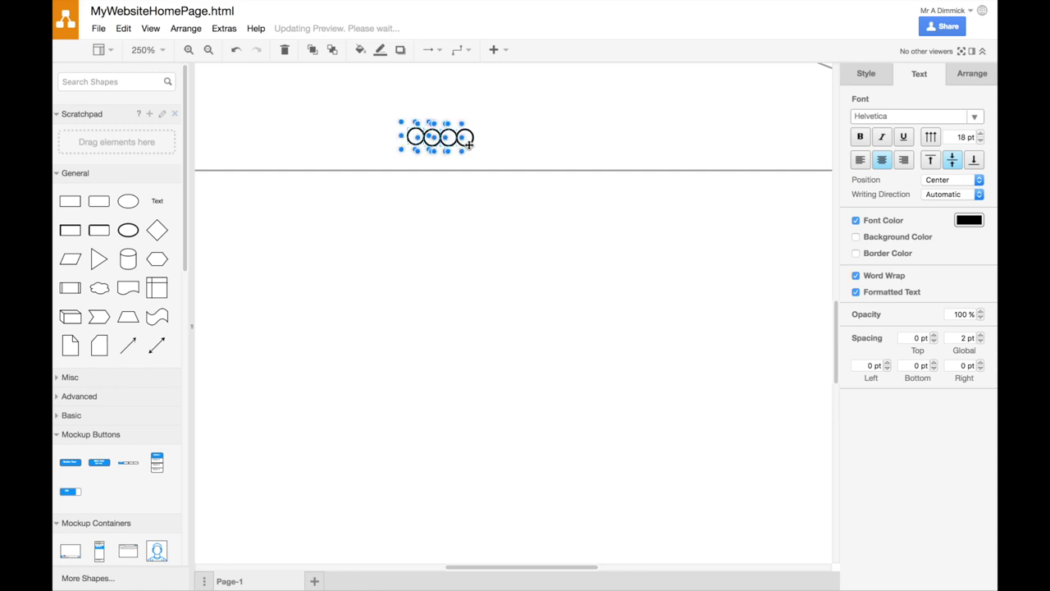
left_click_drag(469, 144, 479, 149)
left_click(187, 28)
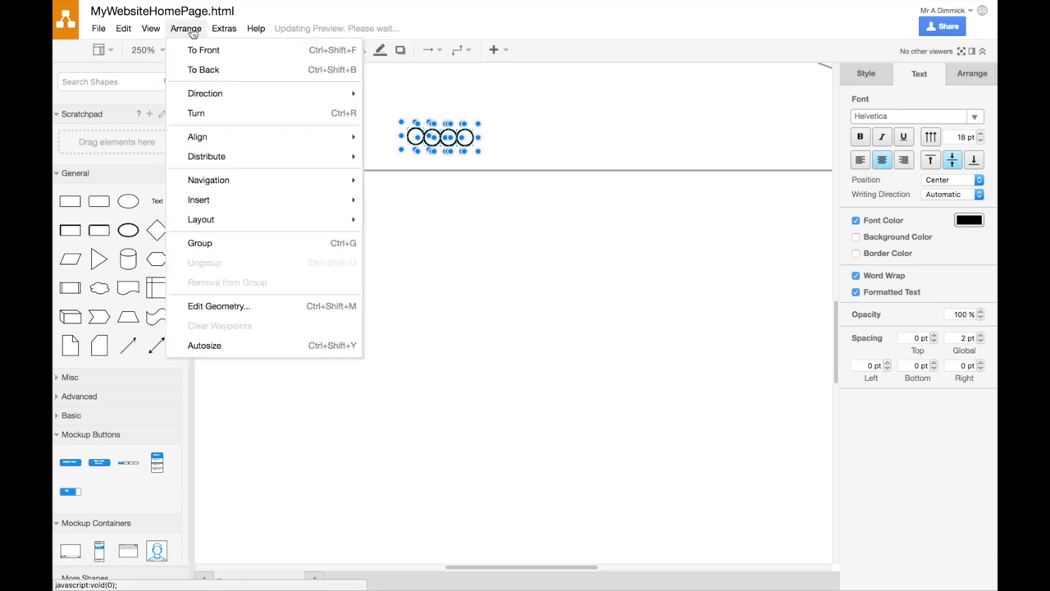
mouse_move(270, 141)
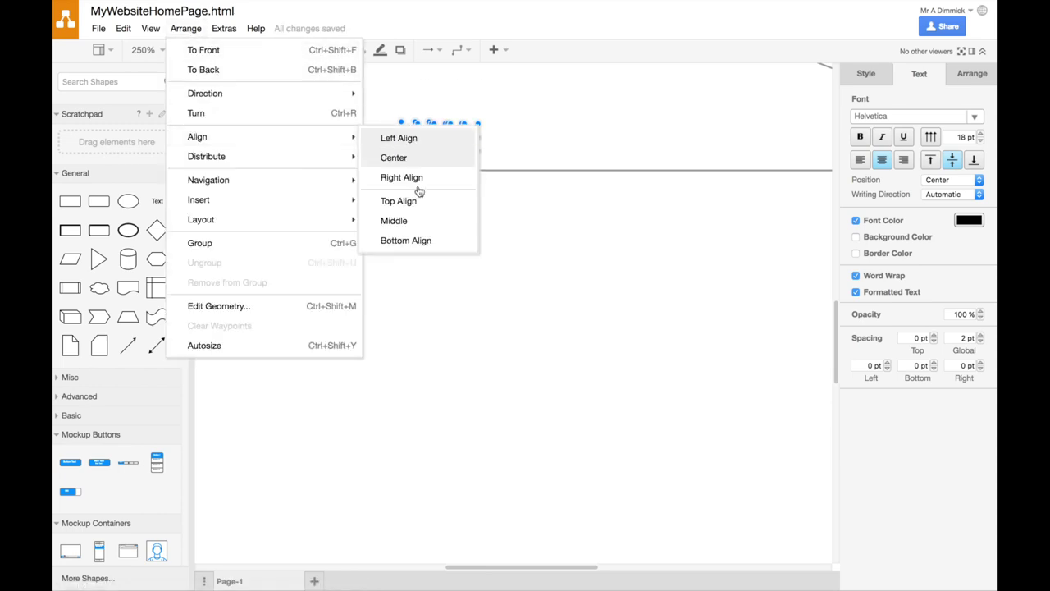
left_click(435, 205)
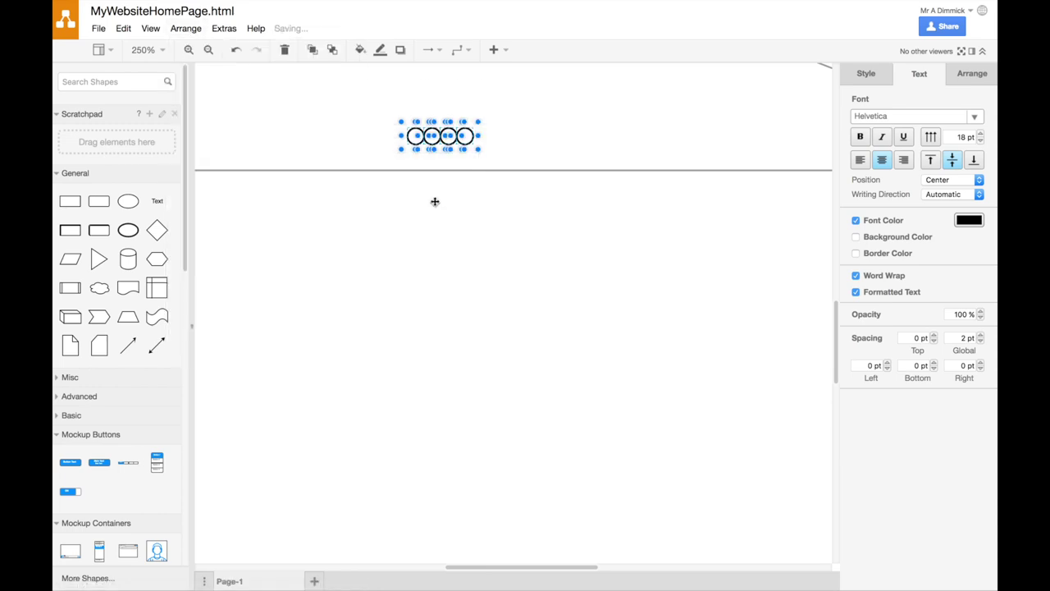
left_click(468, 230)
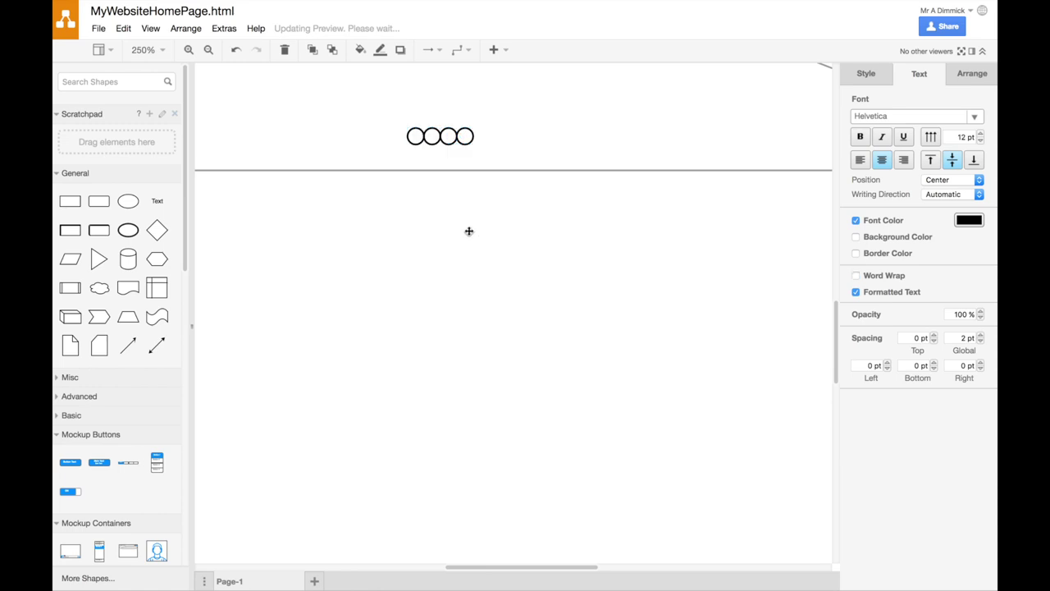
left_click(208, 50)
left_click(208, 50)
left_click(209, 50)
left_click(208, 50)
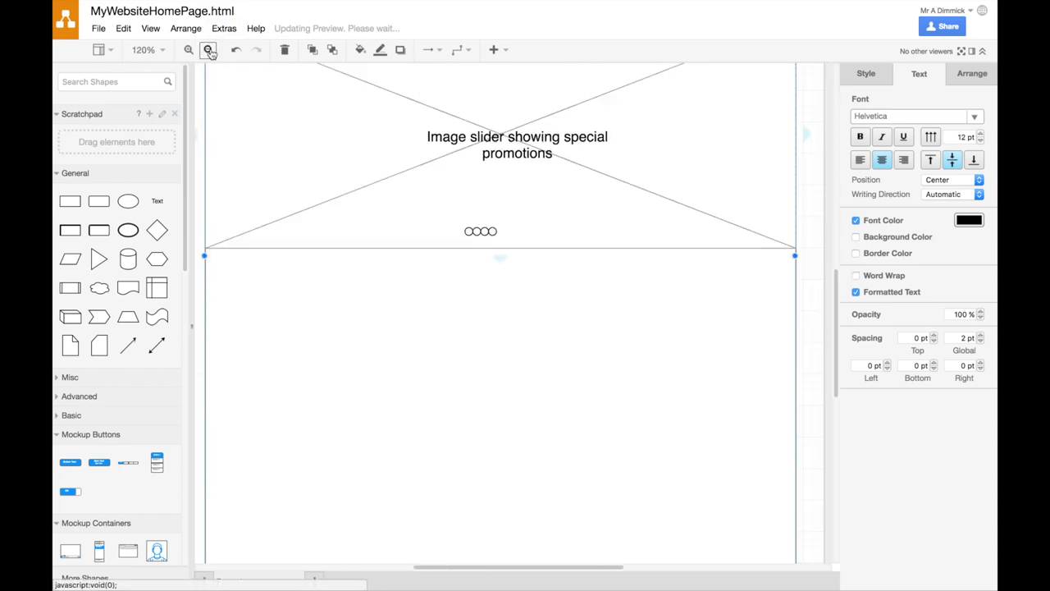
left_click(209, 50)
left_click(208, 50)
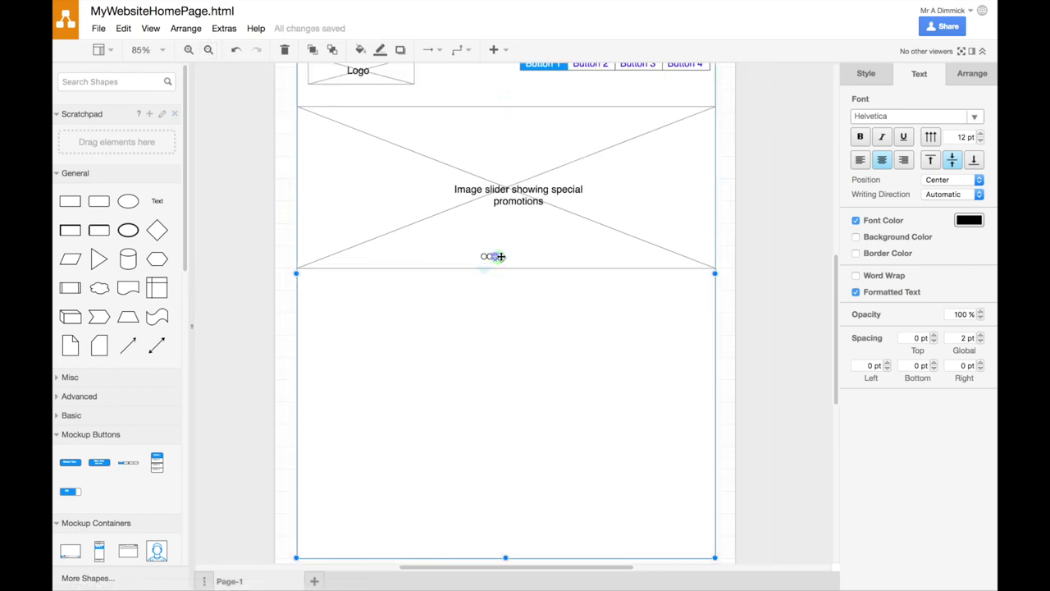
scroll(492, 269, "up", 2)
Step: Drop a Mockup Text paragraph below the image slider and widen it
scroll(494, 271, "down", 4)
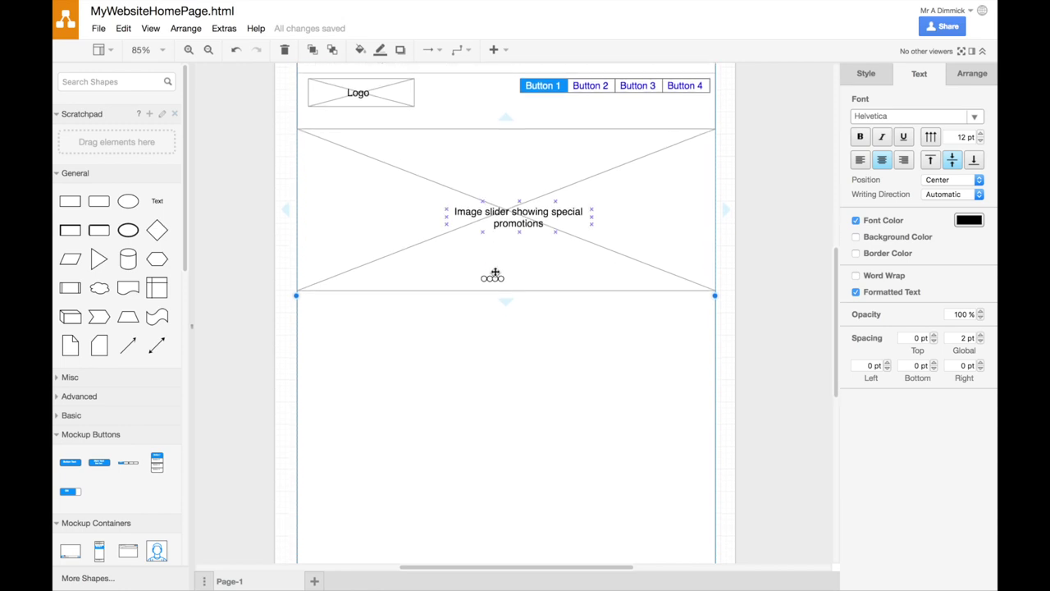
scroll(104, 405, "down", 8)
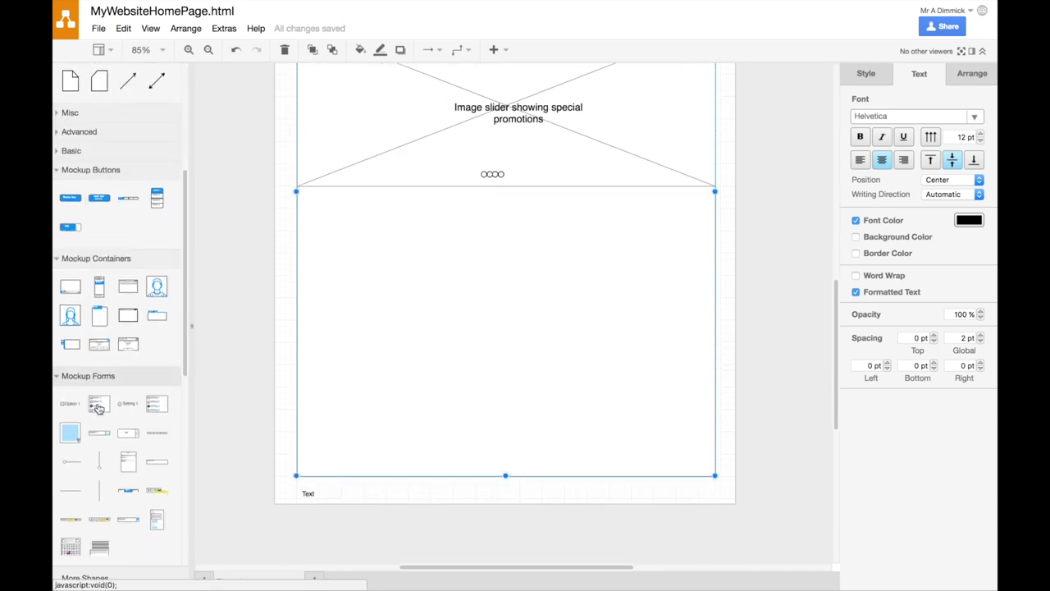
scroll(100, 407, "down", 3)
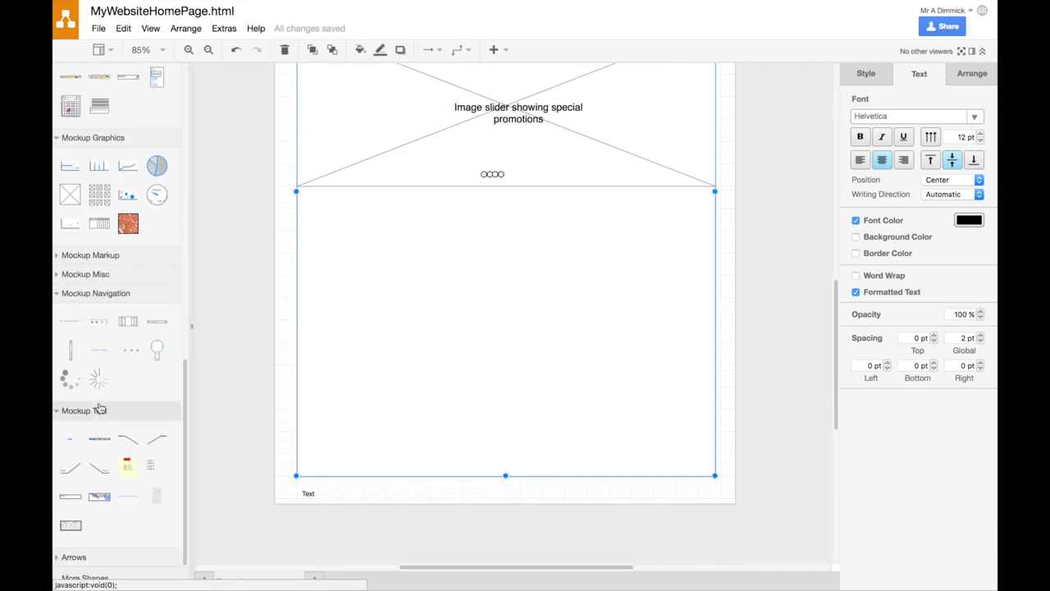
mouse_move(161, 501)
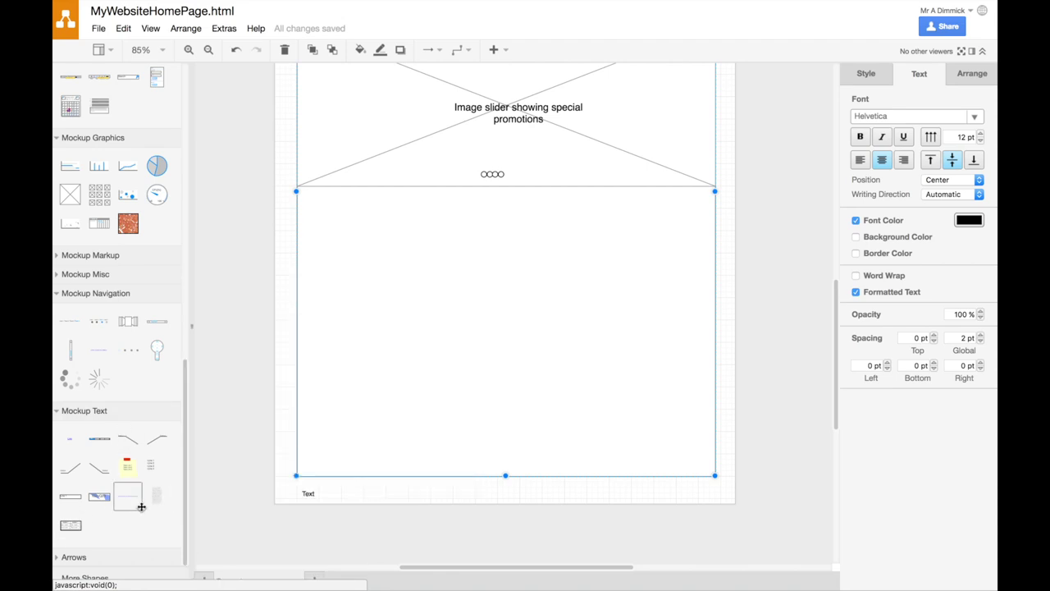
left_click_drag(159, 500, 309, 197)
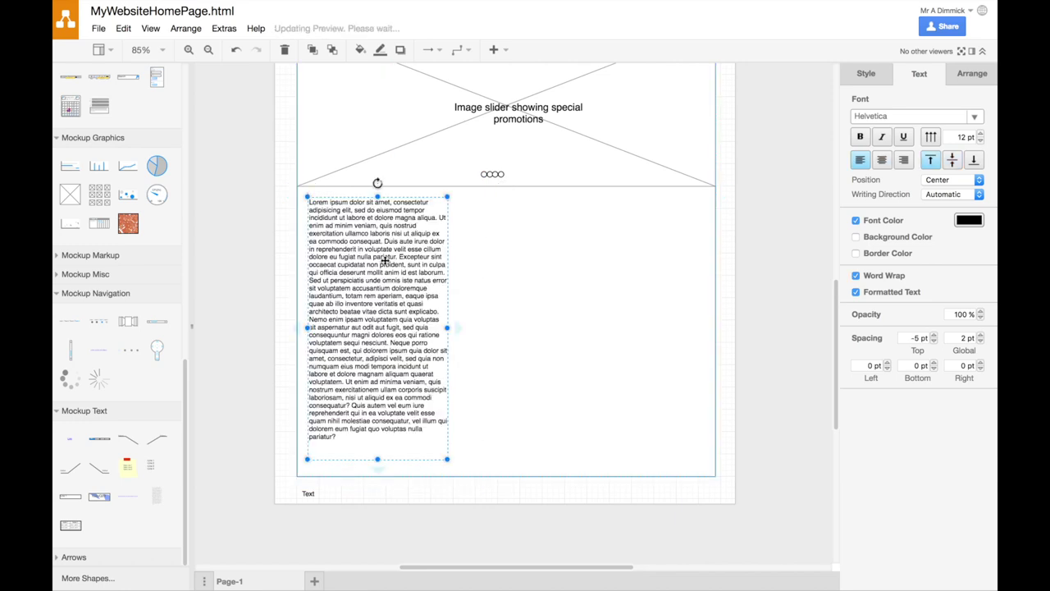
scroll(386, 254, "up", 1)
scroll(386, 254, "up", 3)
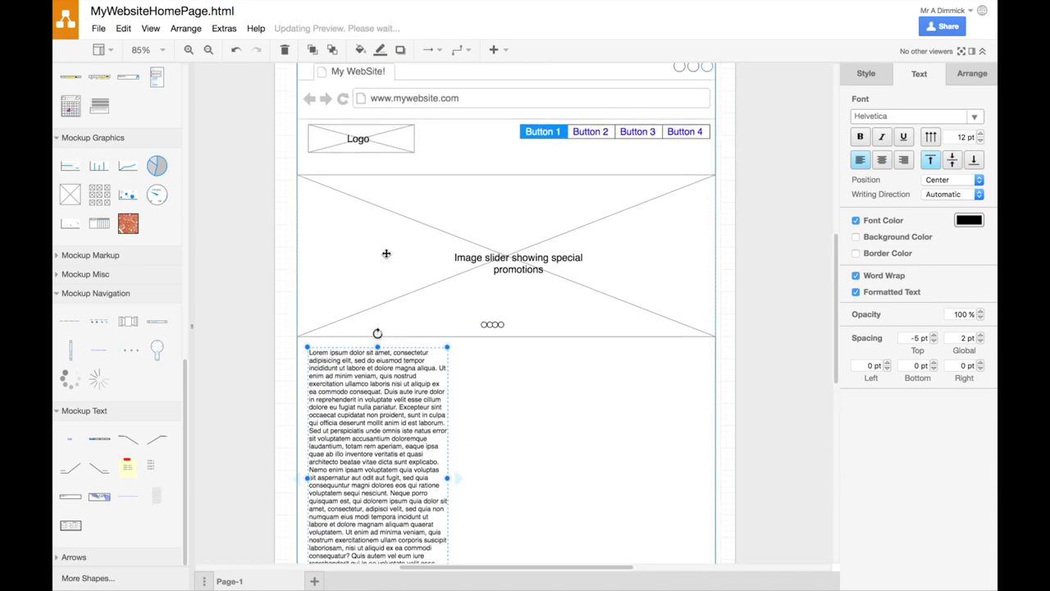
scroll(386, 254, "down", 1)
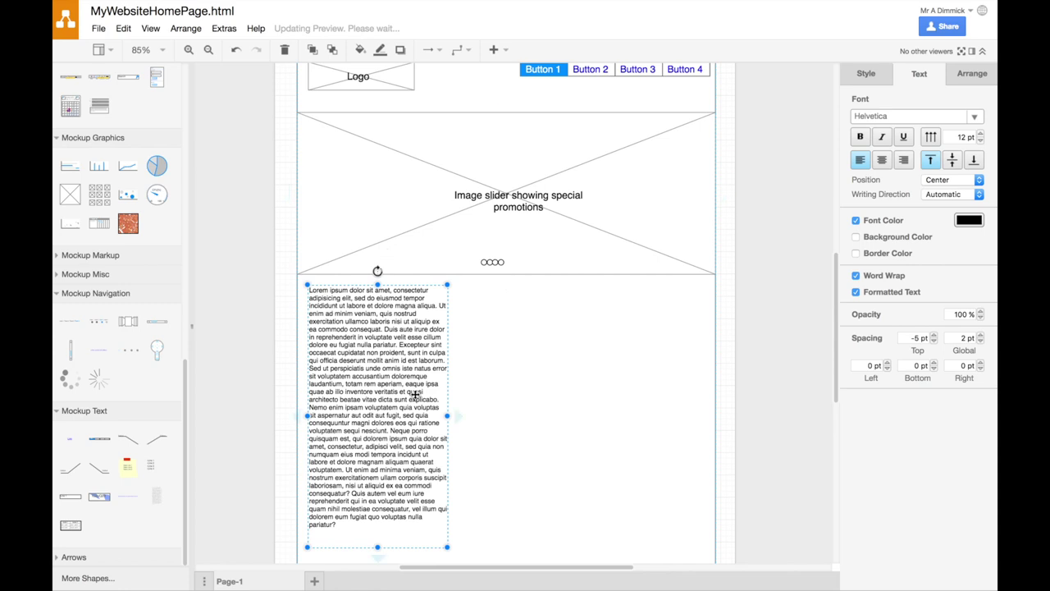
left_click_drag(447, 547, 555, 363)
Step: Delete the text from 'Duis aute' onward and stretch the box to 720 x 40
double_click(450, 339)
left_click(449, 339)
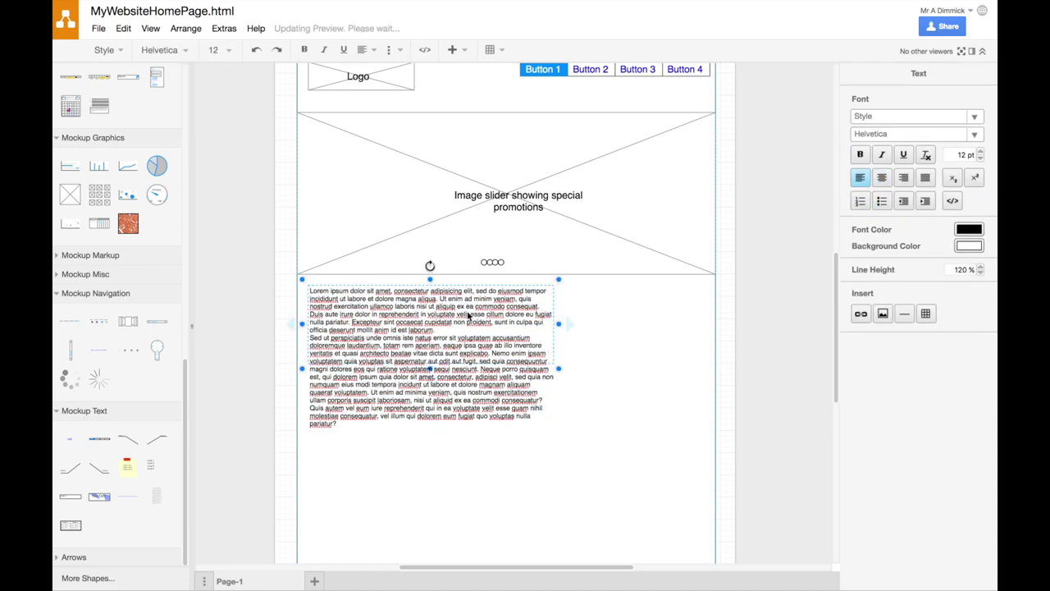
left_click_drag(310, 315, 412, 425)
key("BackSpace")
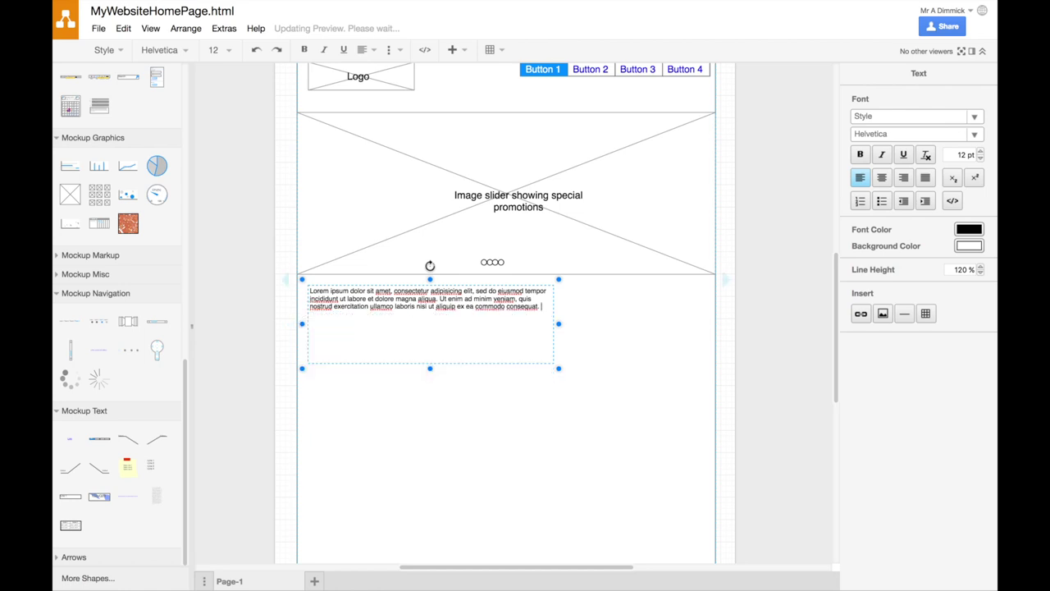
left_click_drag(561, 370, 717, 312)
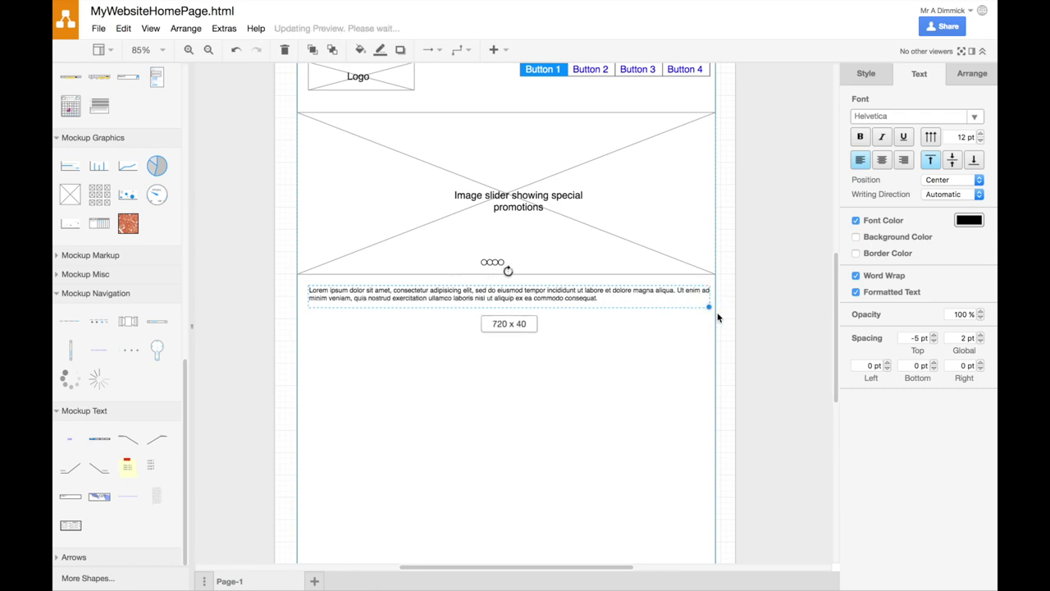
left_click(757, 324)
scroll(609, 344, "up", 2)
Step: Place the Mockup Misc Shopping Cart icon just below Button 4 in the header
scroll(611, 345, "up", 2)
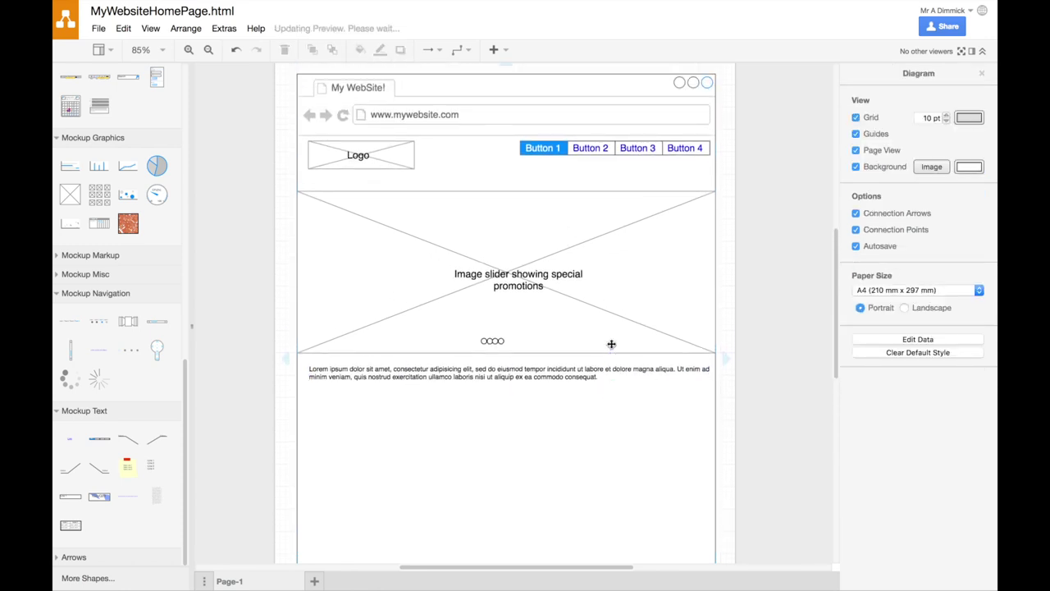
scroll(612, 346, "up", 1)
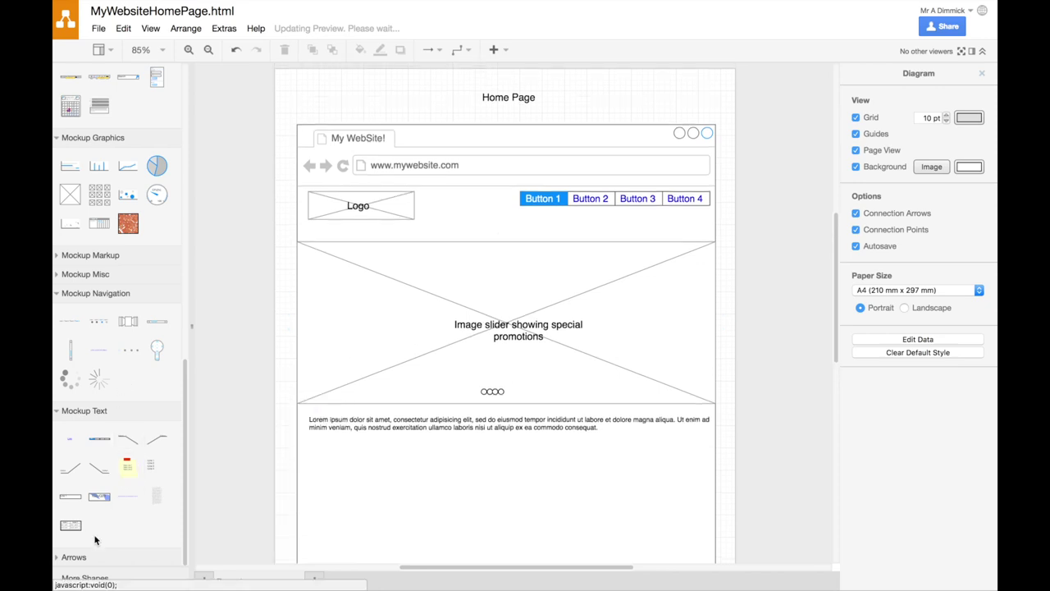
left_click(74, 557)
scroll(123, 524, "down", 1)
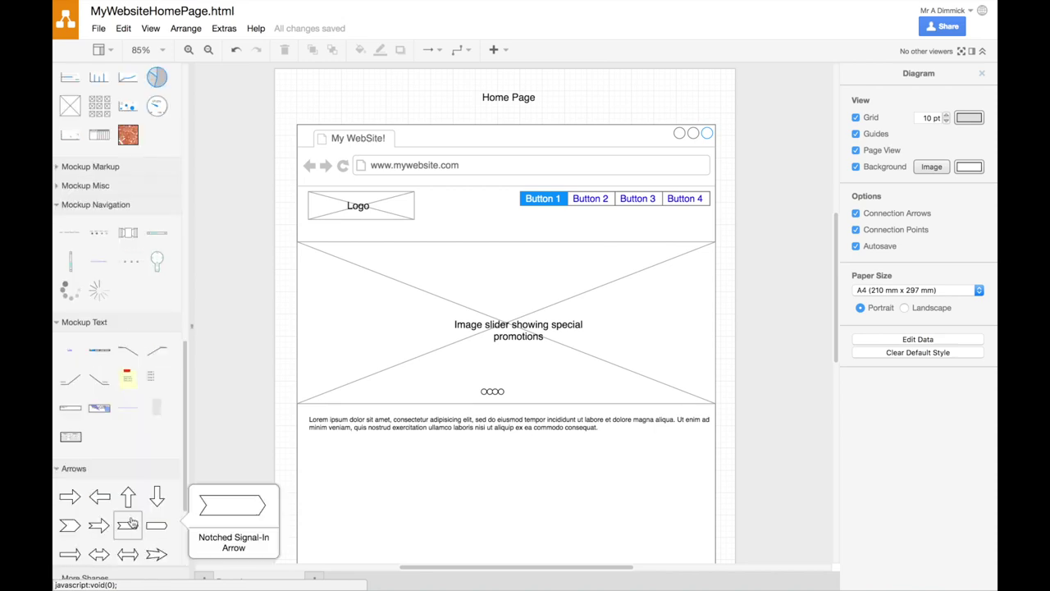
scroll(131, 336, "up", 1)
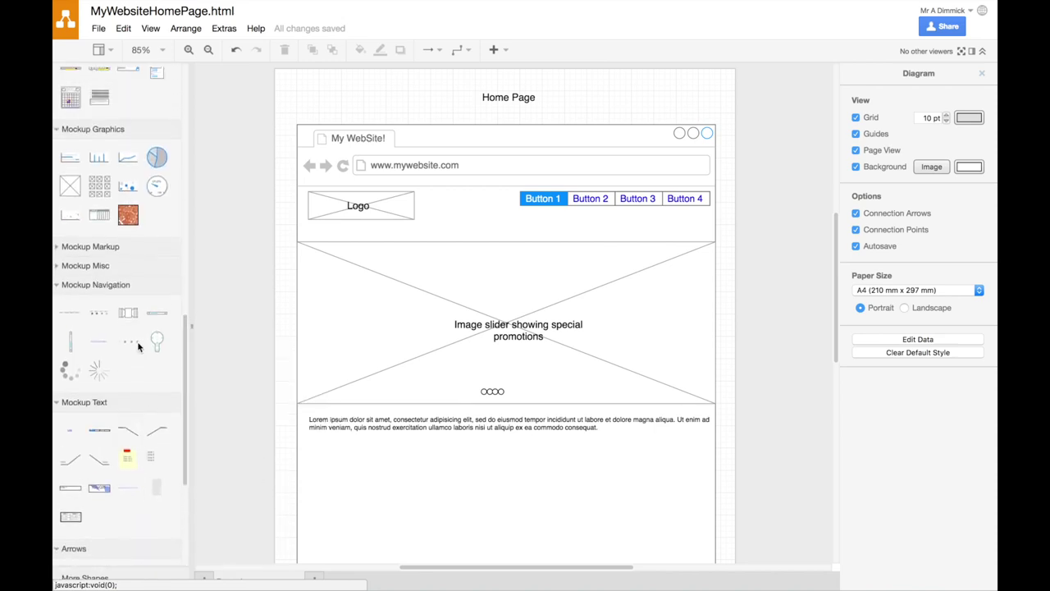
left_click(58, 275)
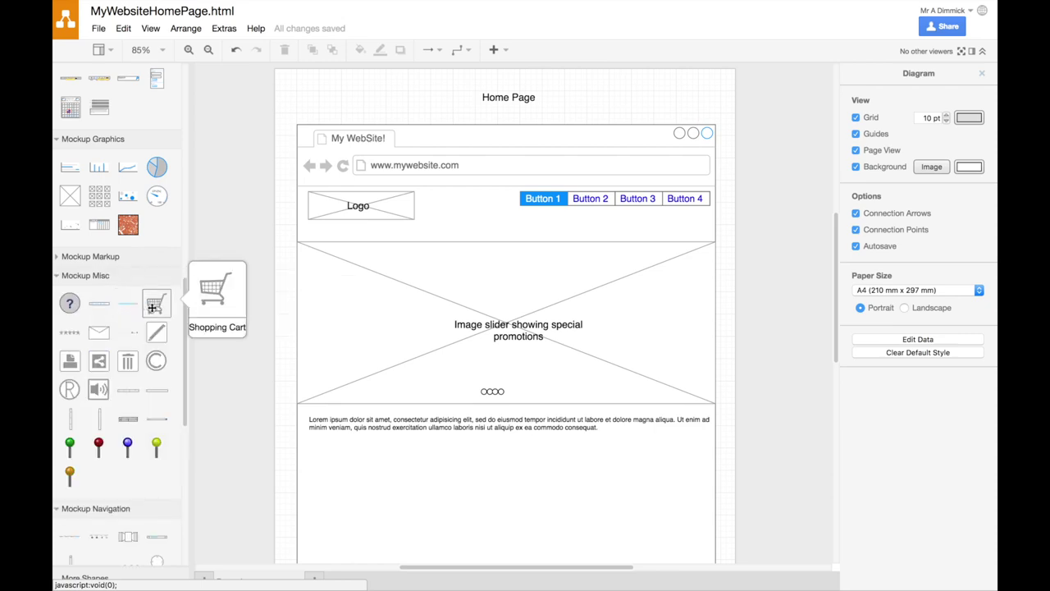
left_click_drag(154, 306, 700, 224)
left_click(728, 251)
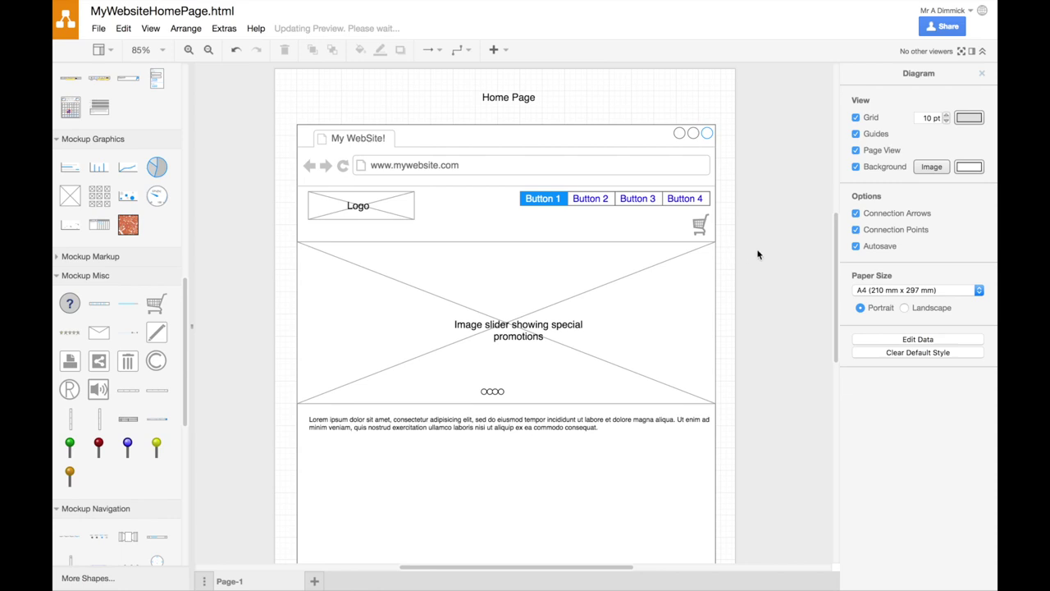
Step: Preview the Mockup Graphics, Forms and Containers shapes, then bring up the File menu
mouse_move(156, 204)
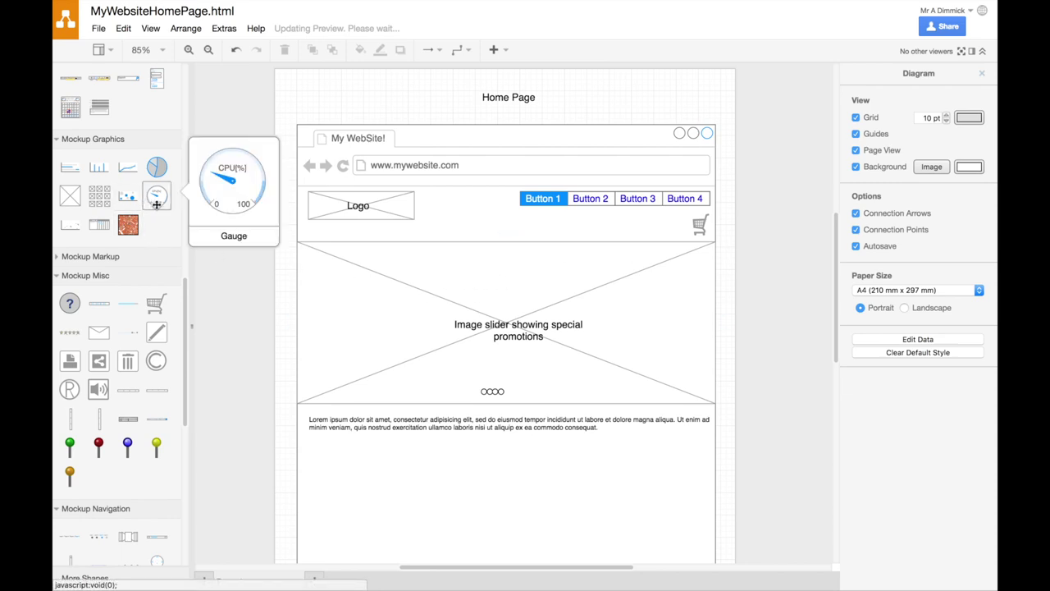
mouse_move(129, 224)
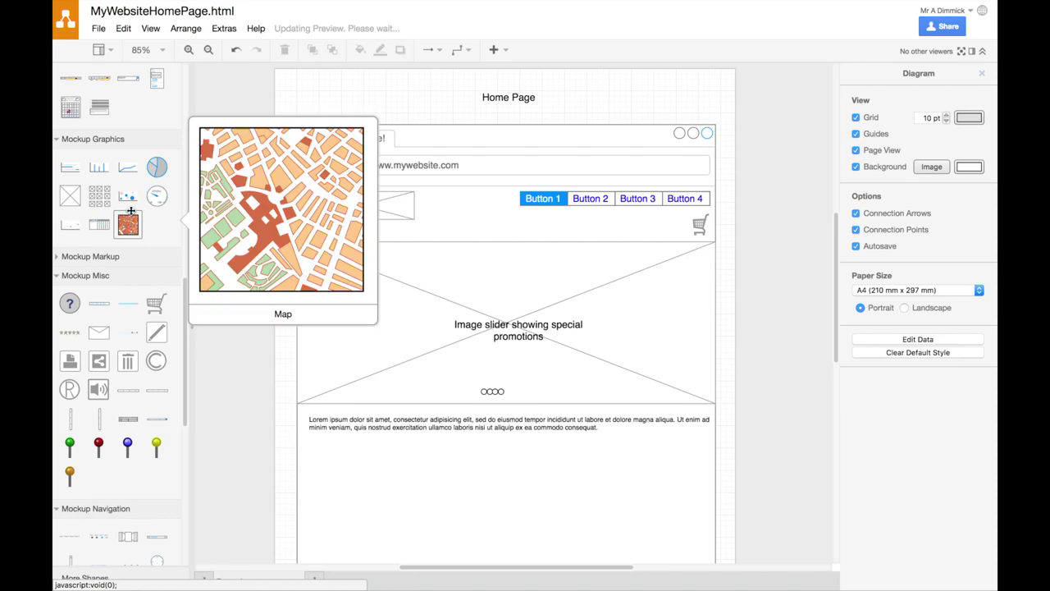
mouse_move(155, 168)
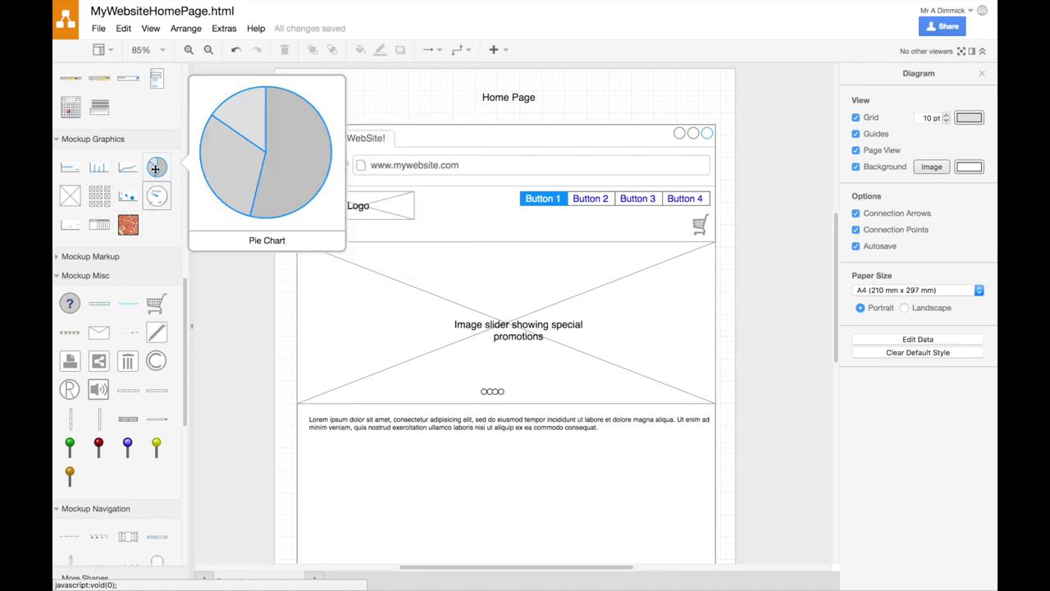
scroll(156, 168, "up", 5)
mouse_move(132, 154)
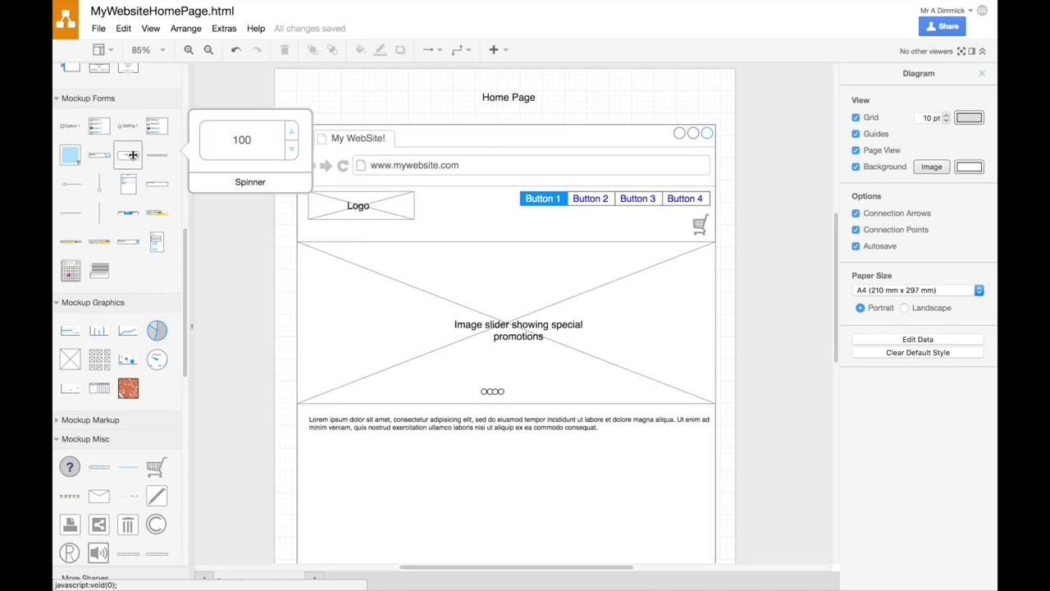
mouse_move(128, 189)
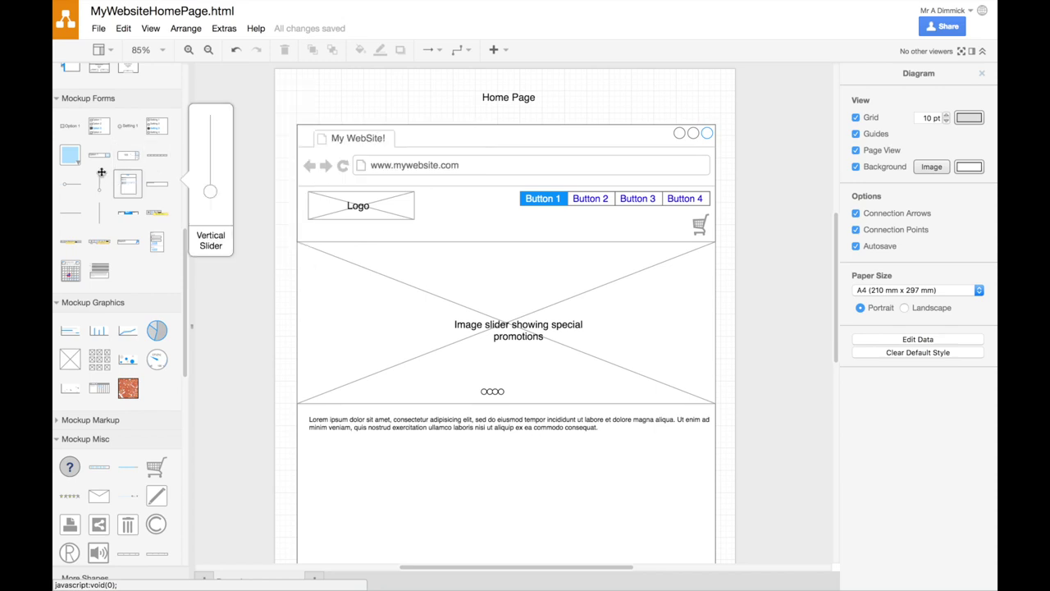
mouse_move(92, 131)
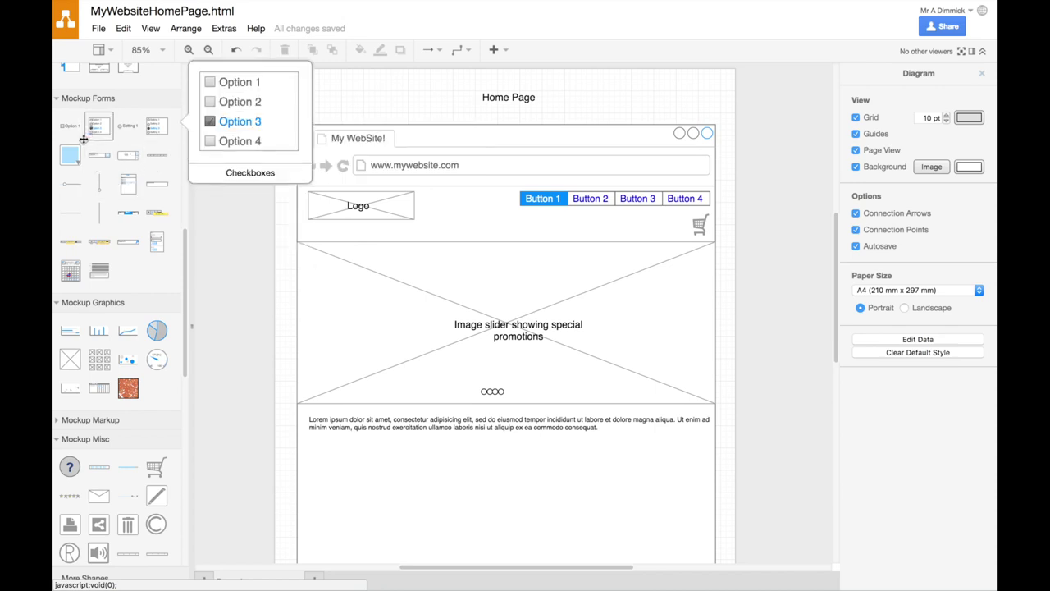
scroll(70, 156, "up", 3)
mouse_move(71, 155)
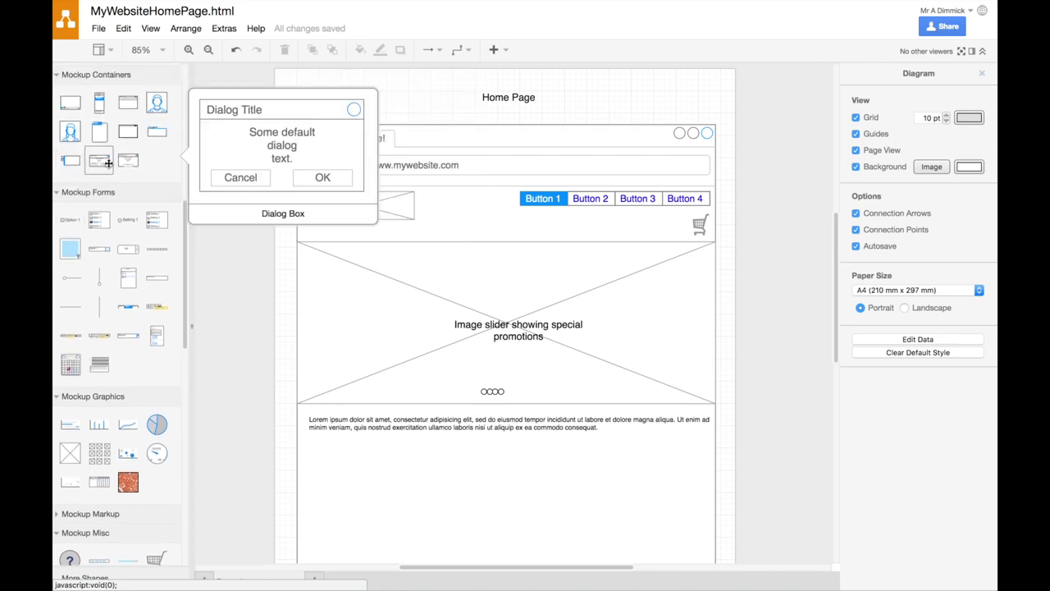
mouse_move(165, 130)
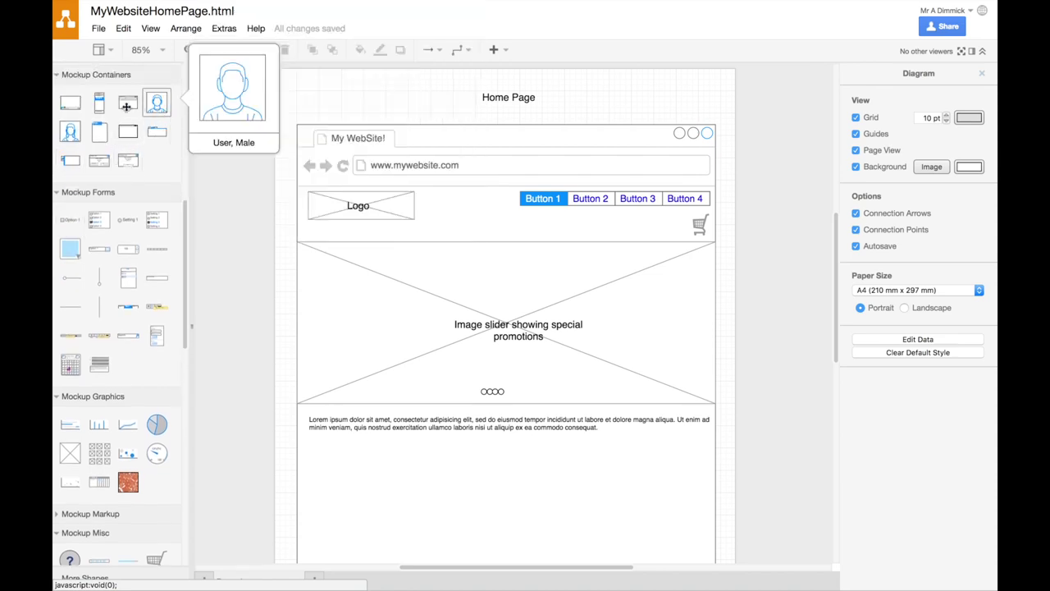
scroll(123, 164, "up", 3)
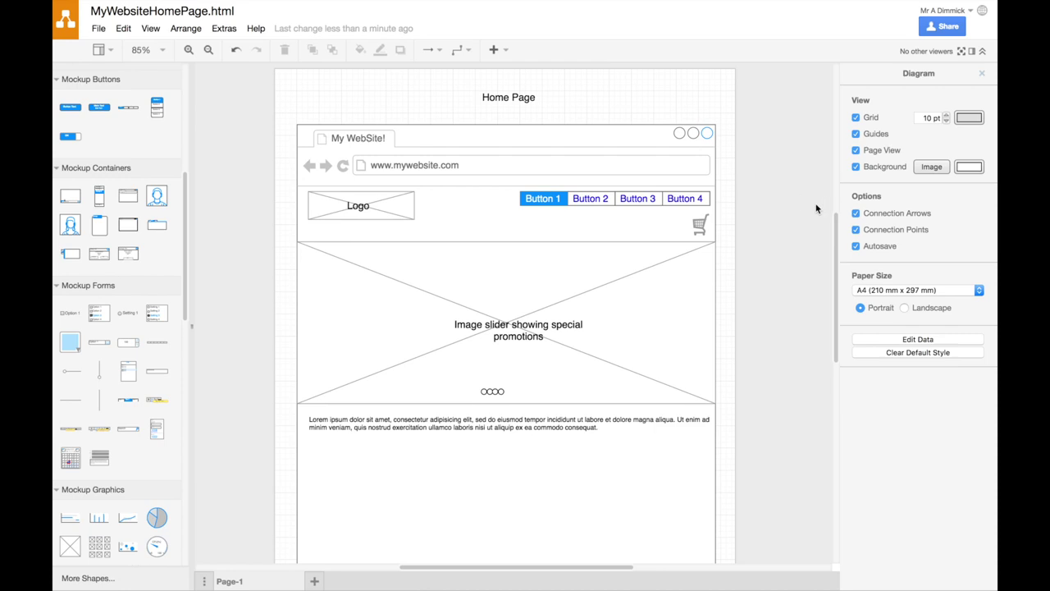
scroll(563, 232, "down", 2)
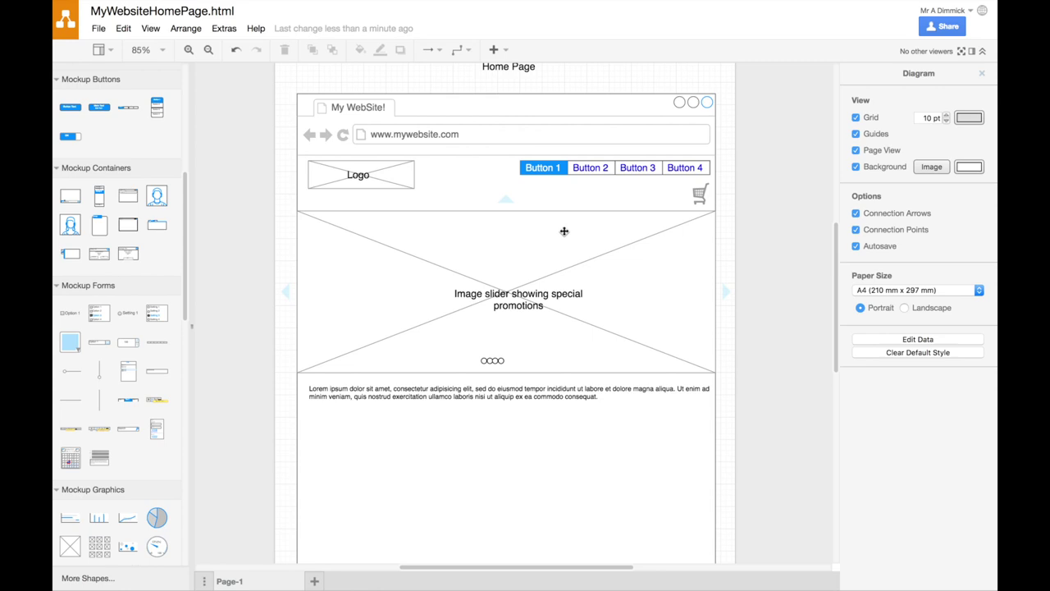
left_click(104, 31)
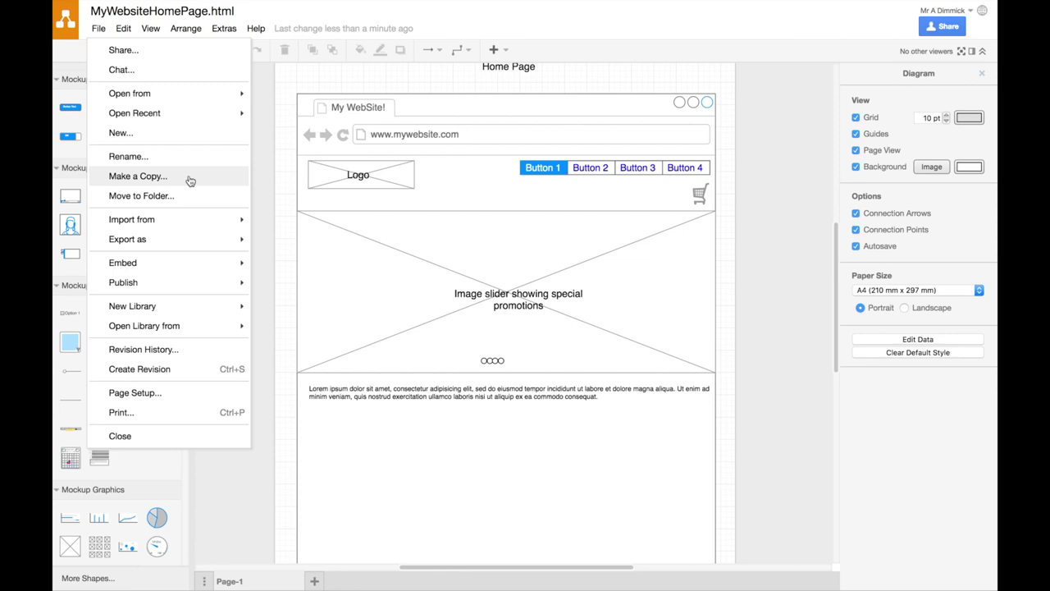
Step: Dismiss the File menu on the blank canvas without running any command
left_click(285, 165)
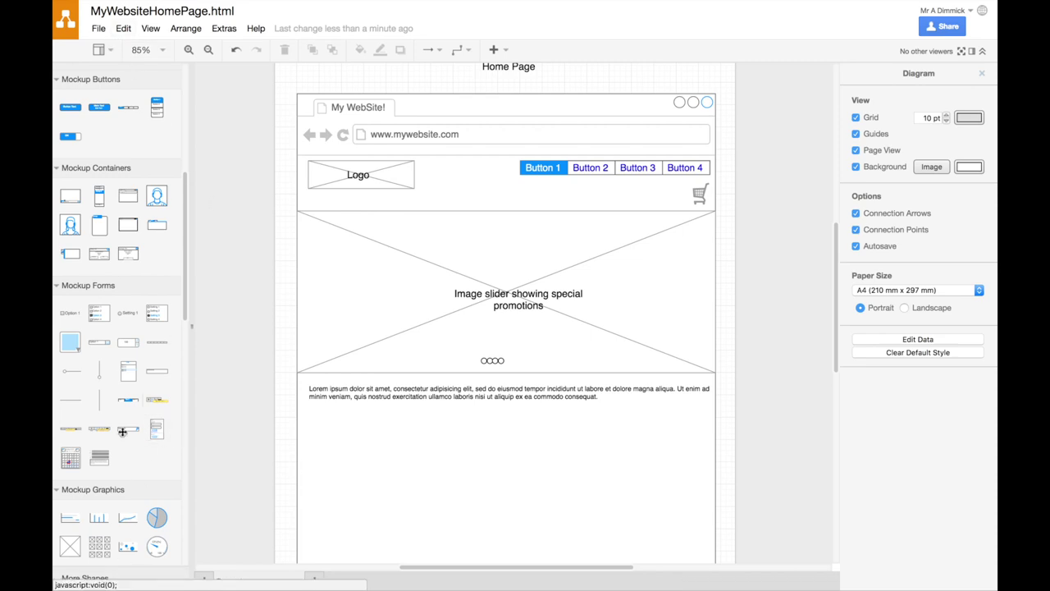
mouse_move(147, 303)
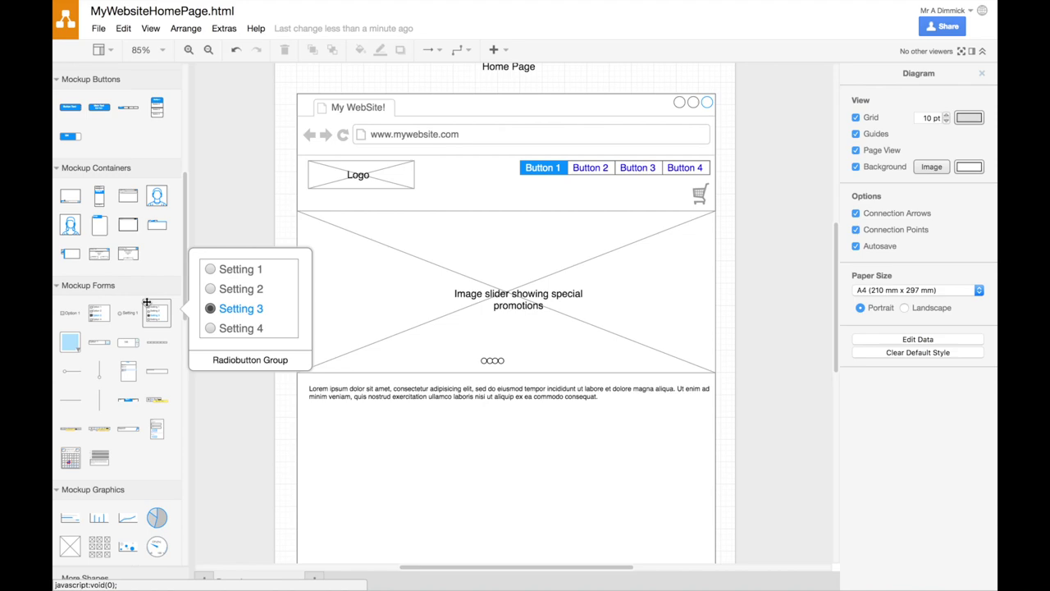